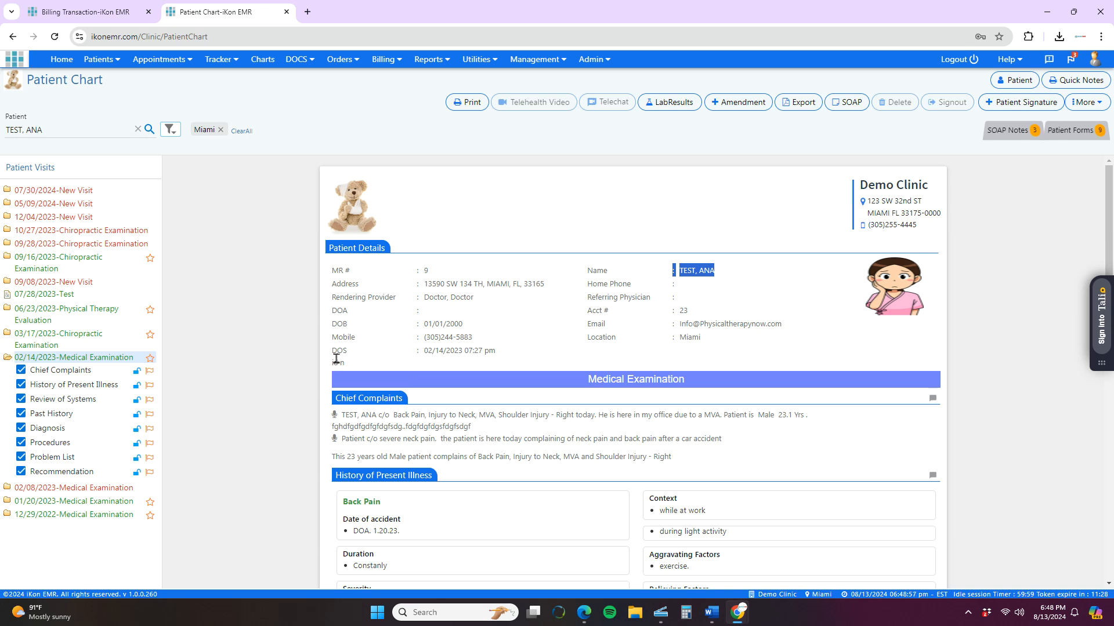
Review the 02/14/2023 medical examination chart, checking its date of service, diagnosis codes and procedure code.
{"action": "left_click_drag", "start_coordinate": [336, 358], "coordinate": [505, 359]}
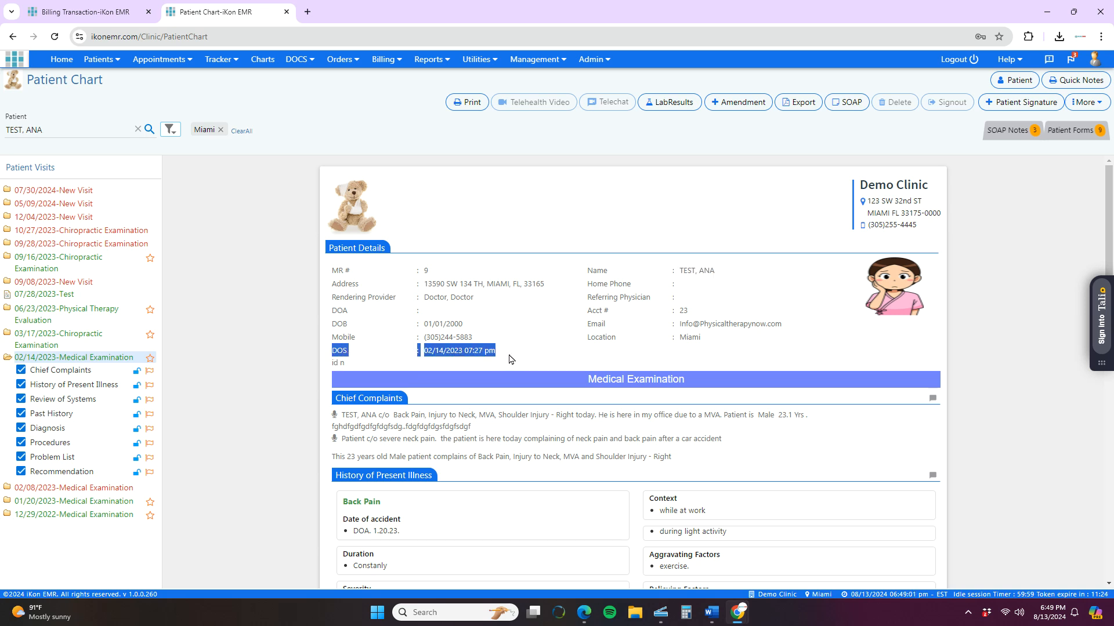
{"action": "scroll", "coordinate": [513, 359], "scroll_direction": "down", "scroll_amount": 5}
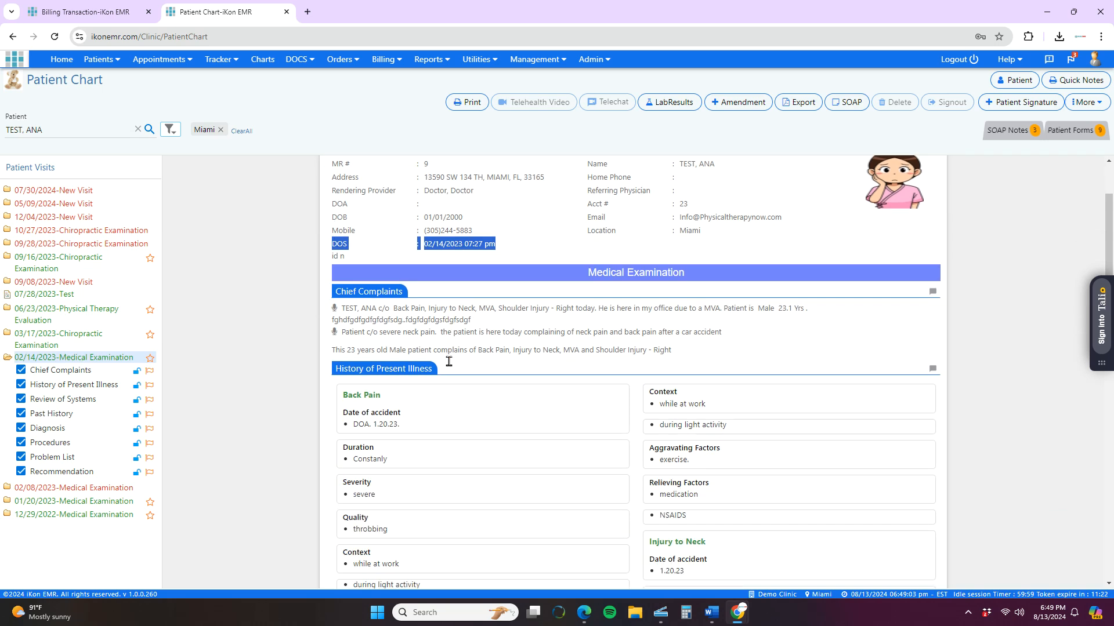
{"action": "scroll", "coordinate": [450, 364], "scroll_direction": "down", "scroll_amount": 10}
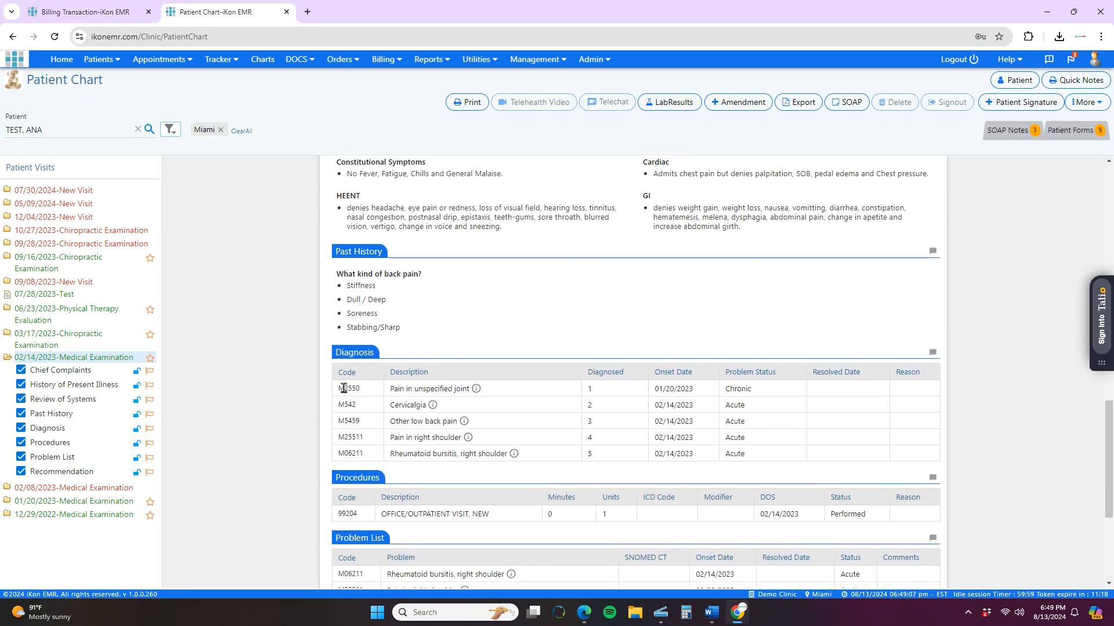
{"action": "left_click_drag", "start_coordinate": [344, 388], "coordinate": [514, 456]}
{"action": "scroll", "coordinate": [514, 456], "scroll_direction": "down", "scroll_amount": 1}
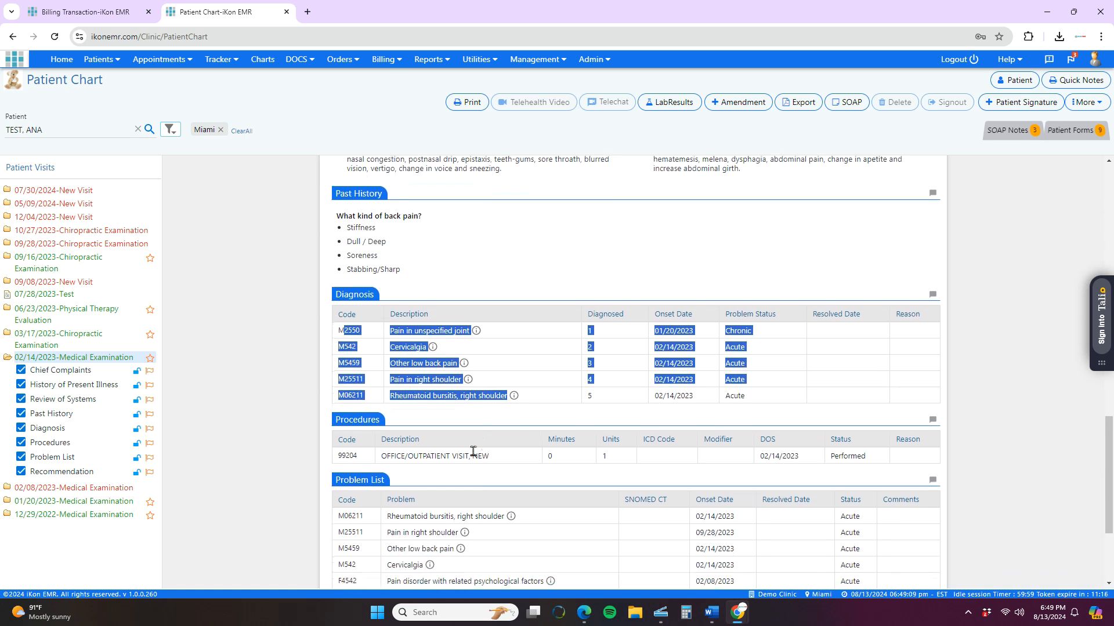
{"action": "left_click_drag", "start_coordinate": [337, 456], "coordinate": [496, 460]}
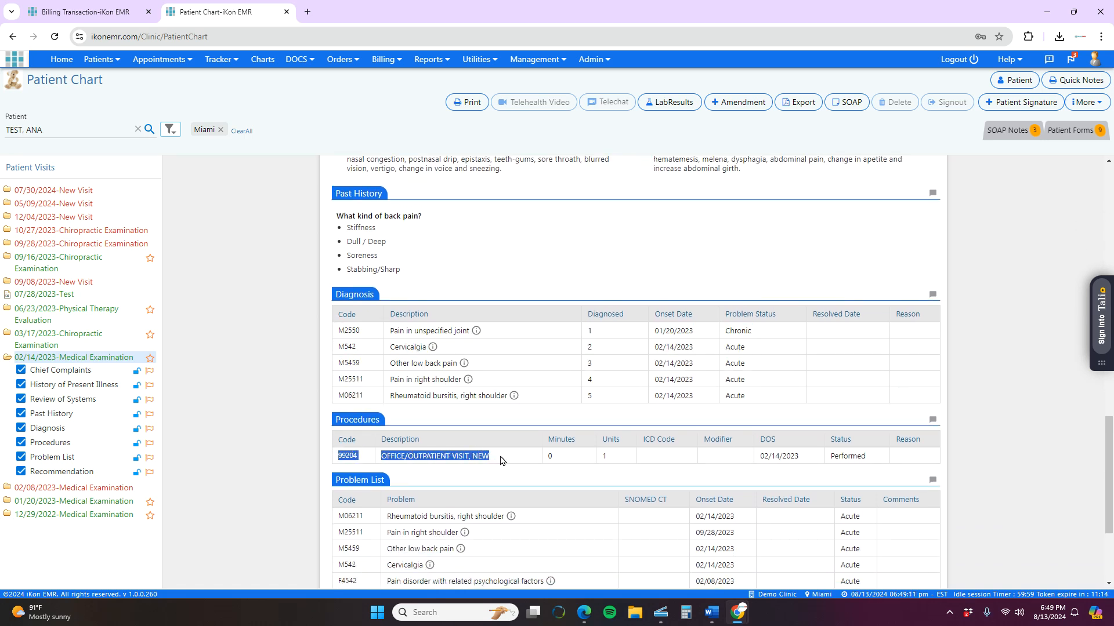
{"action": "scroll", "coordinate": [500, 454], "scroll_direction": "down", "scroll_amount": 1}
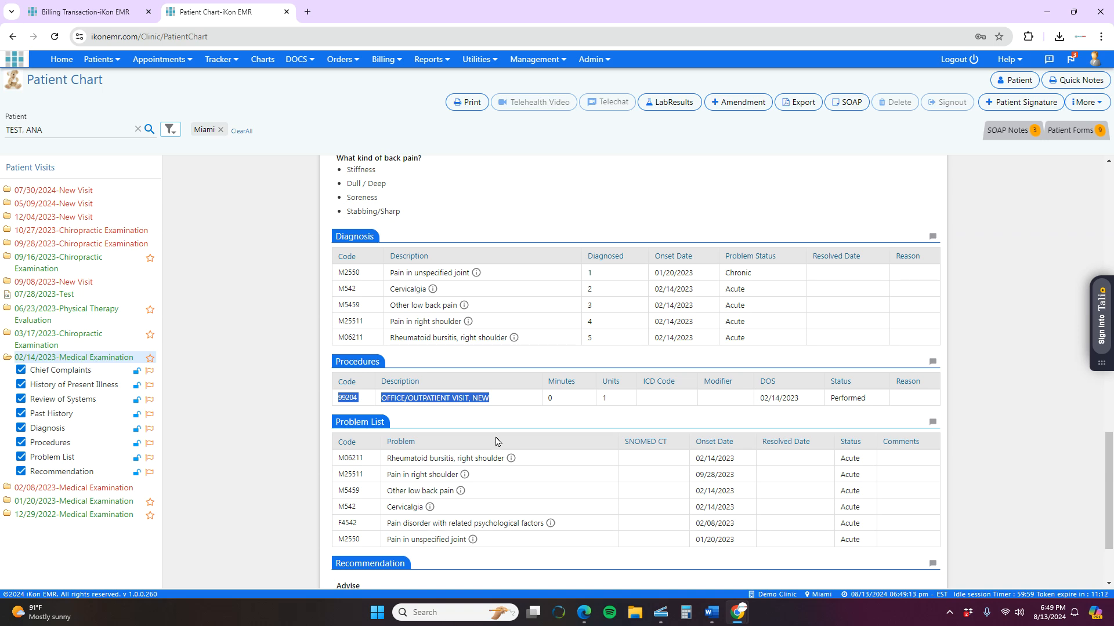
{"action": "scroll", "coordinate": [497, 440], "scroll_direction": "down", "scroll_amount": 2}
{"action": "scroll", "coordinate": [497, 436], "scroll_direction": "up", "scroll_amount": 4}
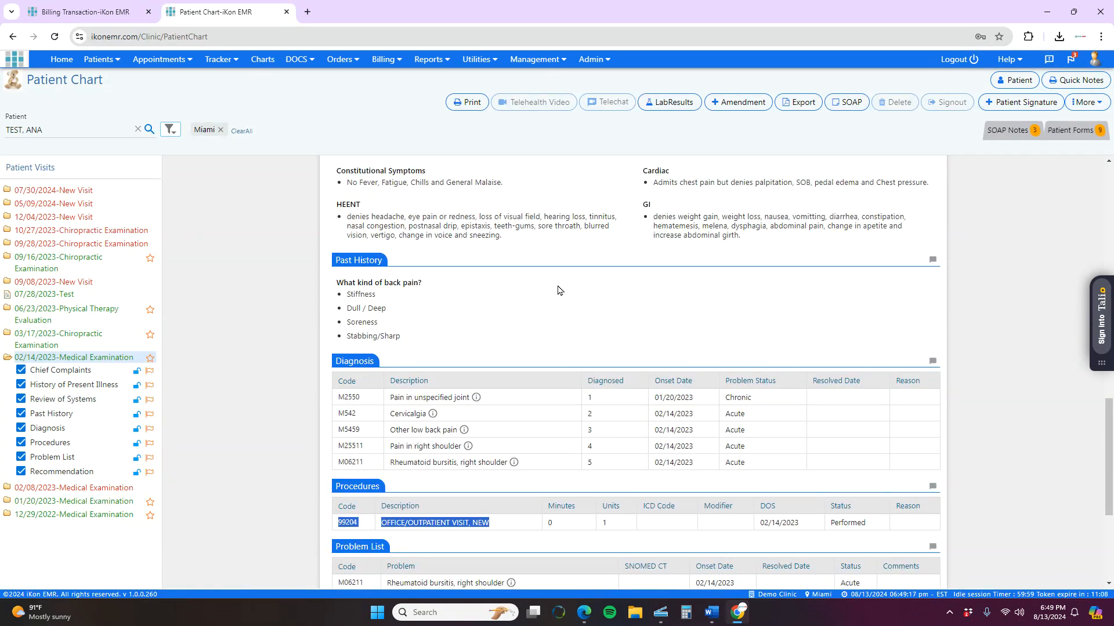
Open the billing transactions and check the patient filter in the charge search criteria.
{"action": "left_click", "coordinate": [384, 60]}
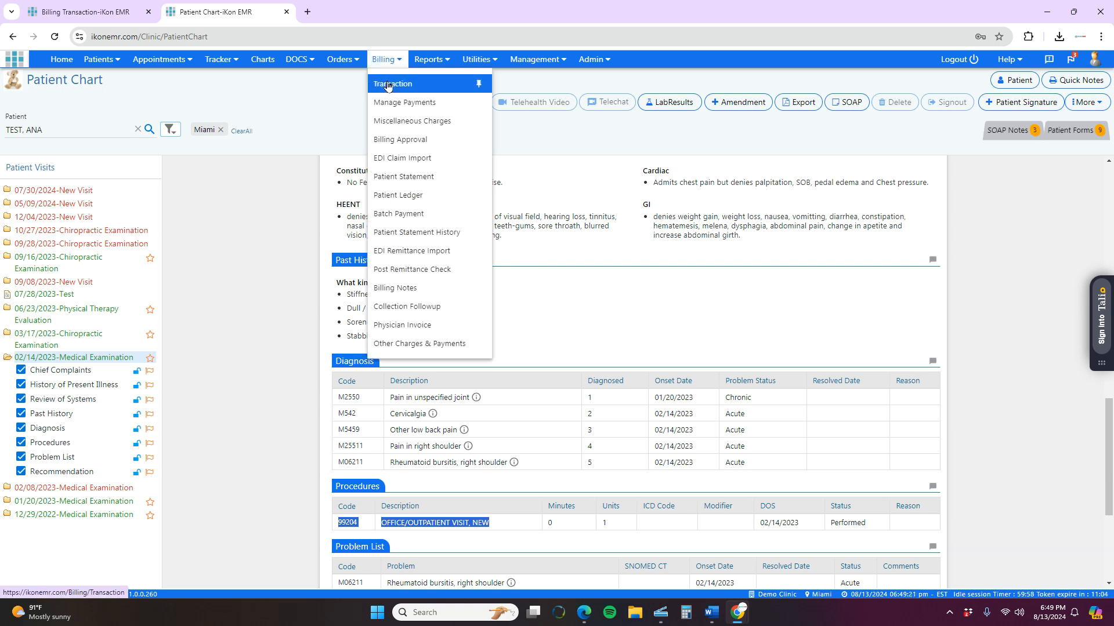
{"action": "left_click", "coordinate": [388, 86]}
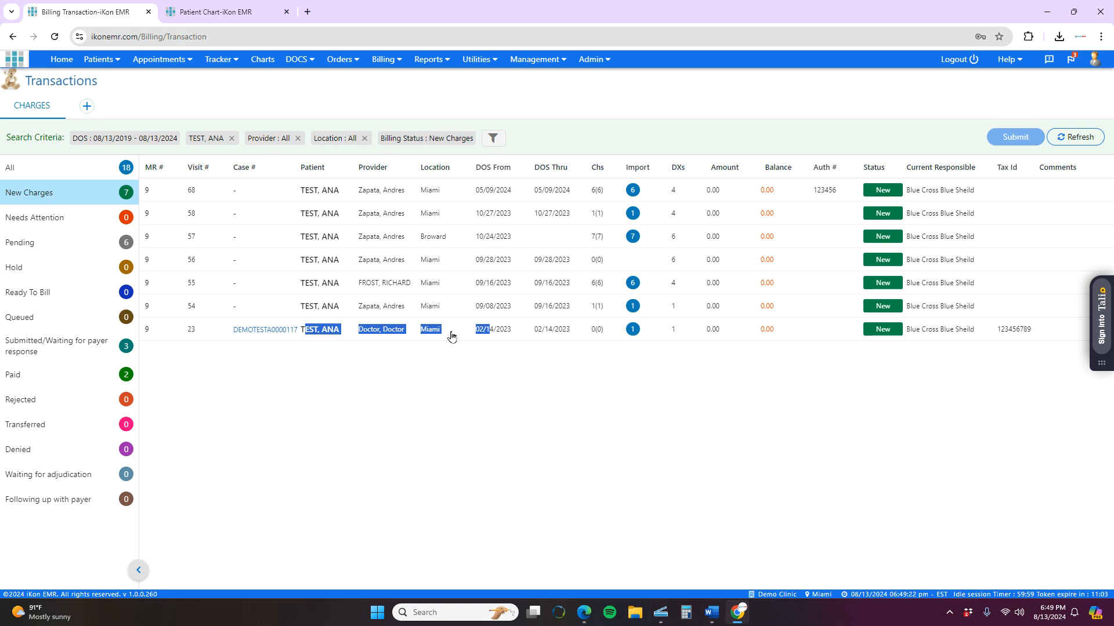
{"action": "left_click", "coordinate": [493, 138]}
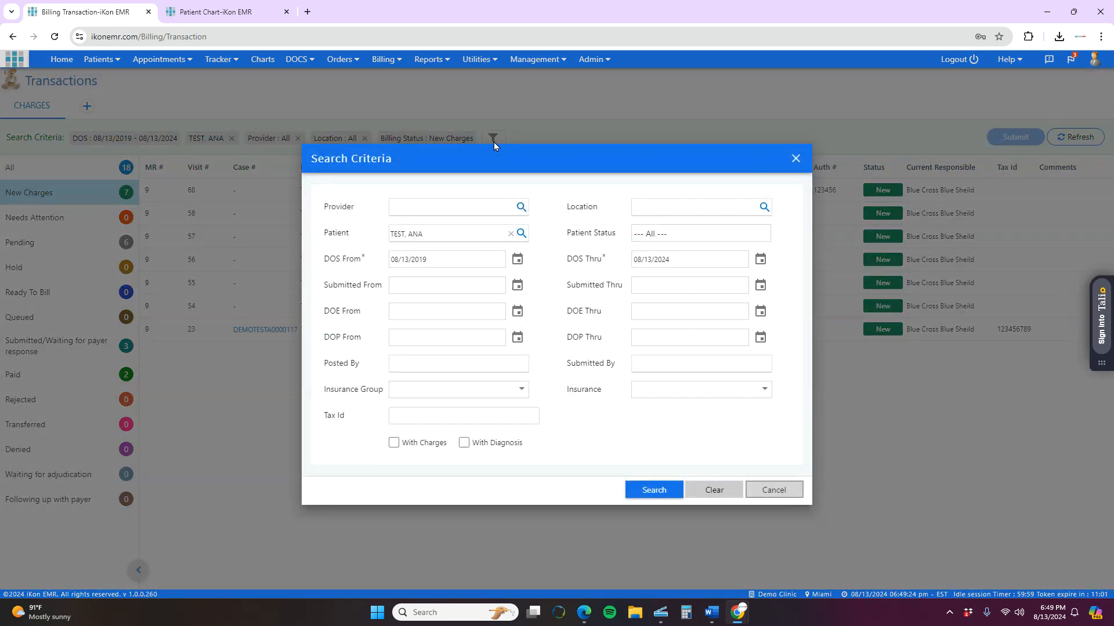
{"action": "left_click_drag", "start_coordinate": [464, 235], "coordinate": [388, 231]}
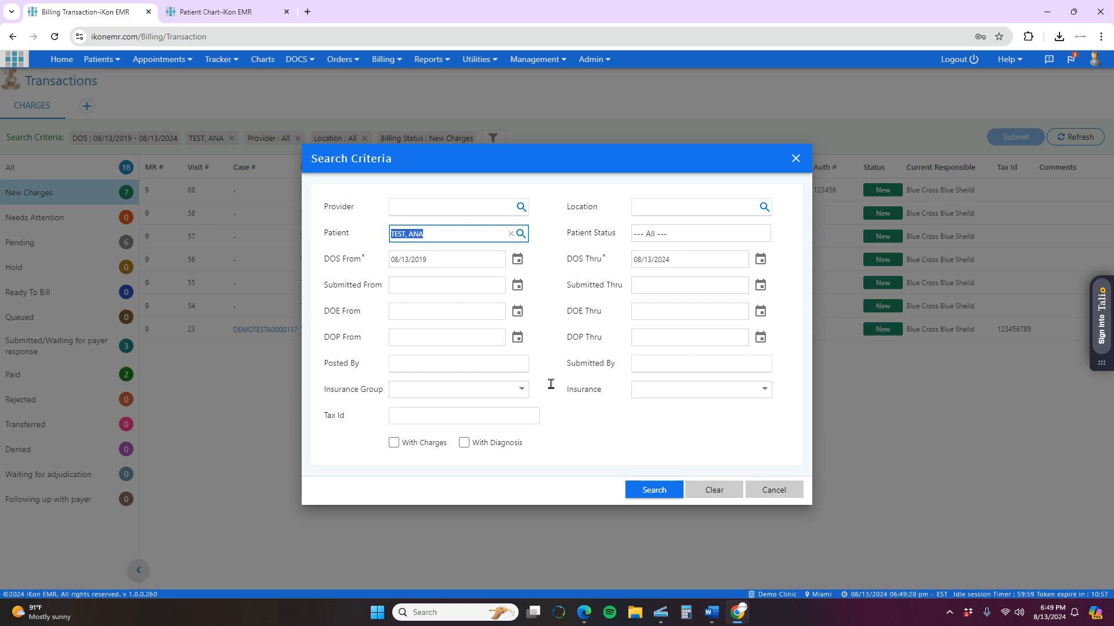
{"action": "left_click", "coordinate": [786, 493]}
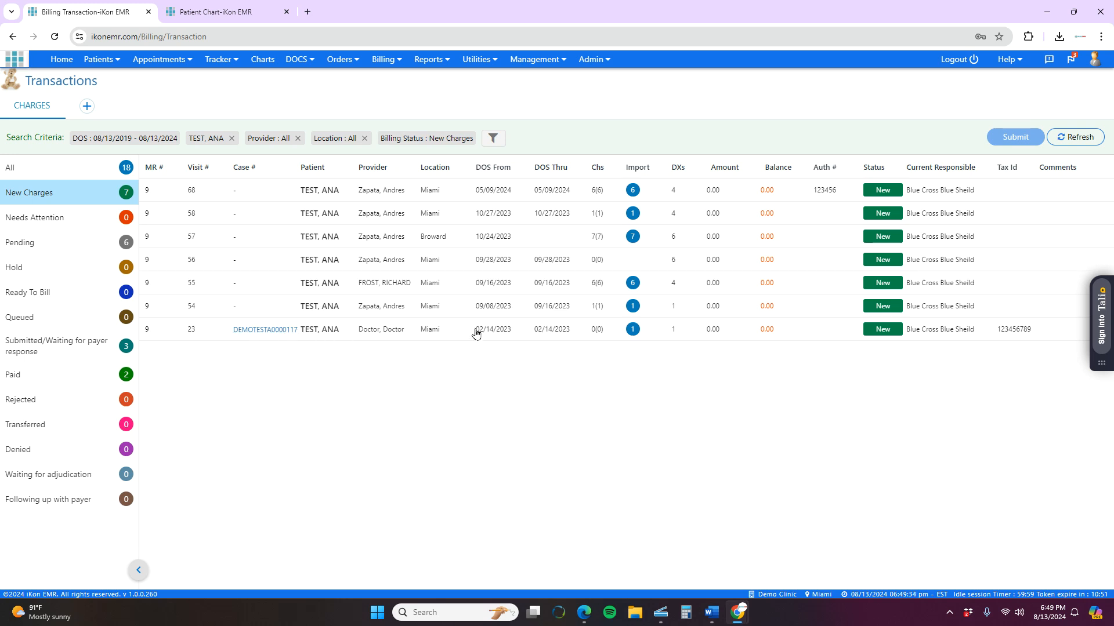
Open the new charge for the 02/14/2023 visit and check its case title and CPT code.
{"action": "left_click_drag", "start_coordinate": [476, 332], "coordinate": [587, 335]}
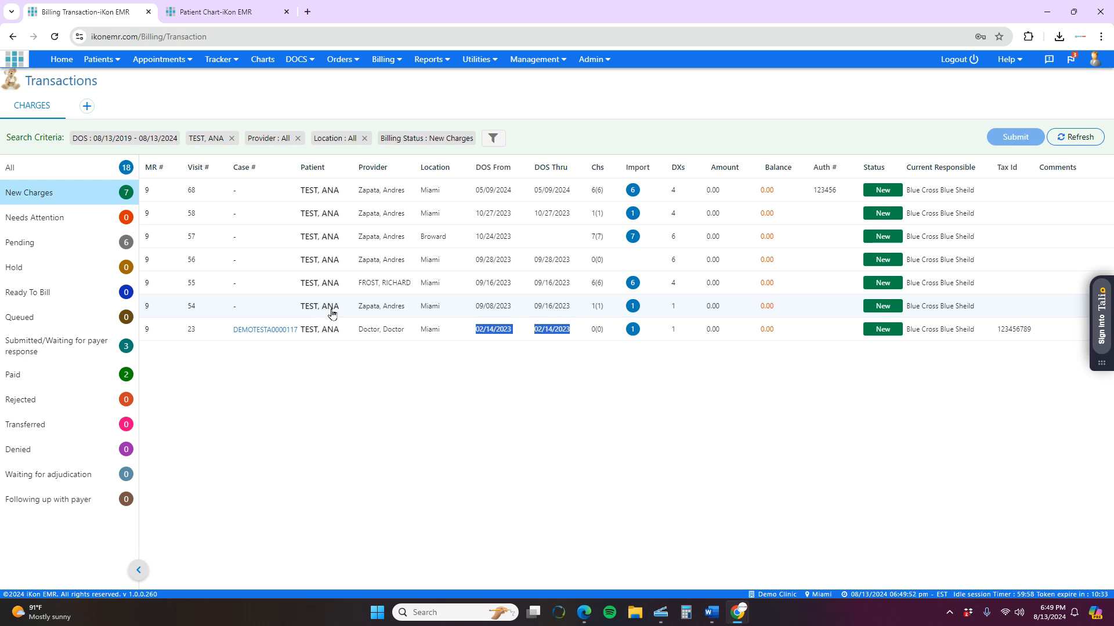
{"action": "left_click", "coordinate": [276, 331]}
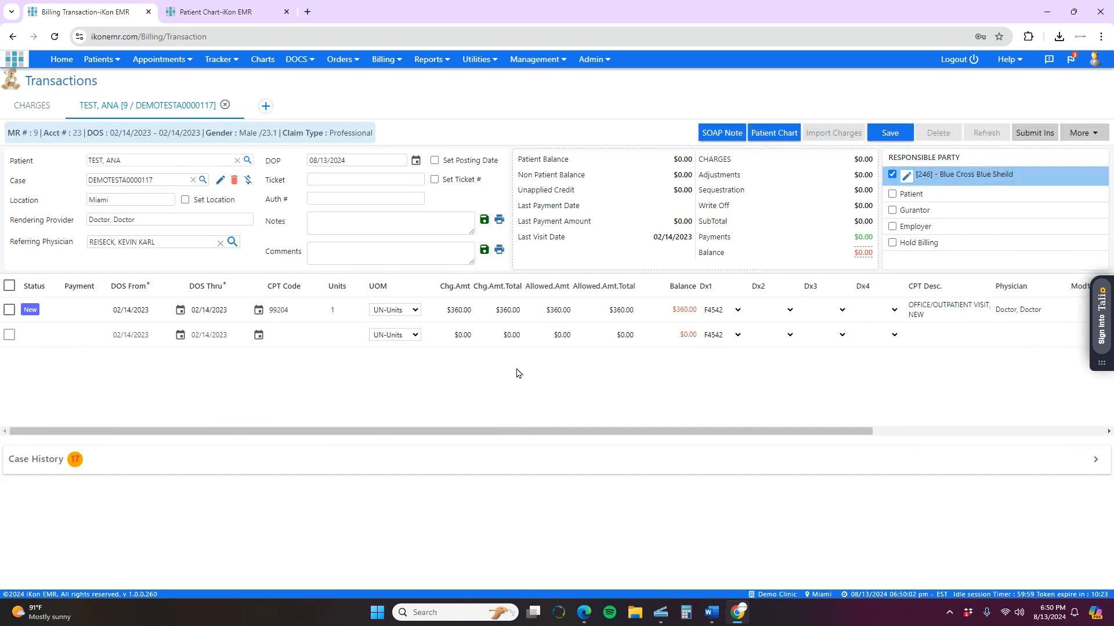
{"action": "left_click_drag", "start_coordinate": [197, 111], "coordinate": [83, 108]}
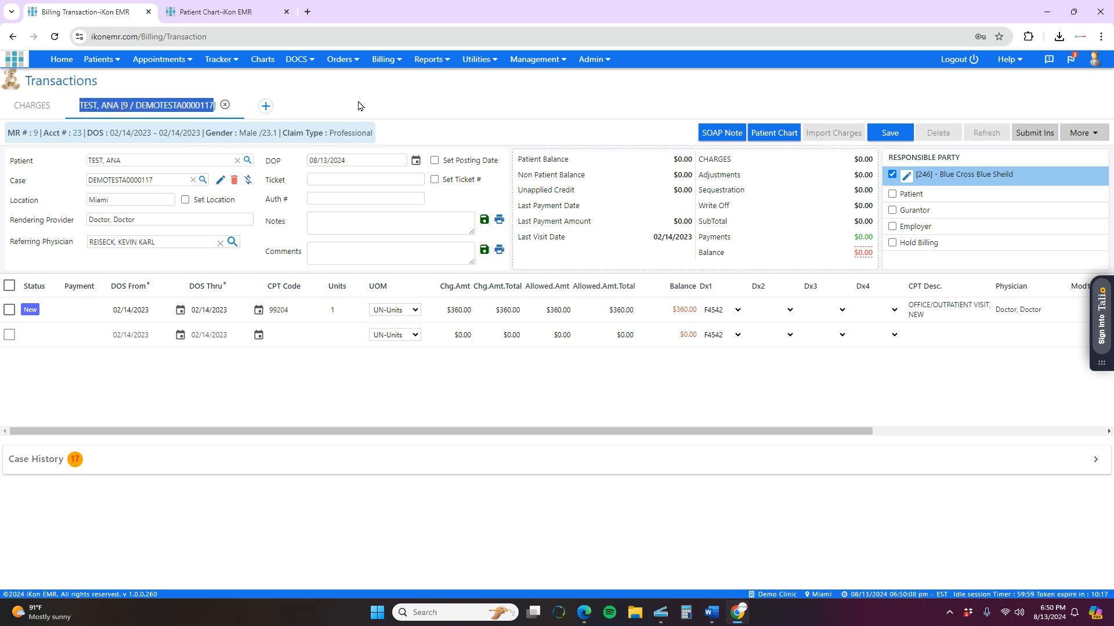
{"action": "left_click", "coordinate": [295, 311]}
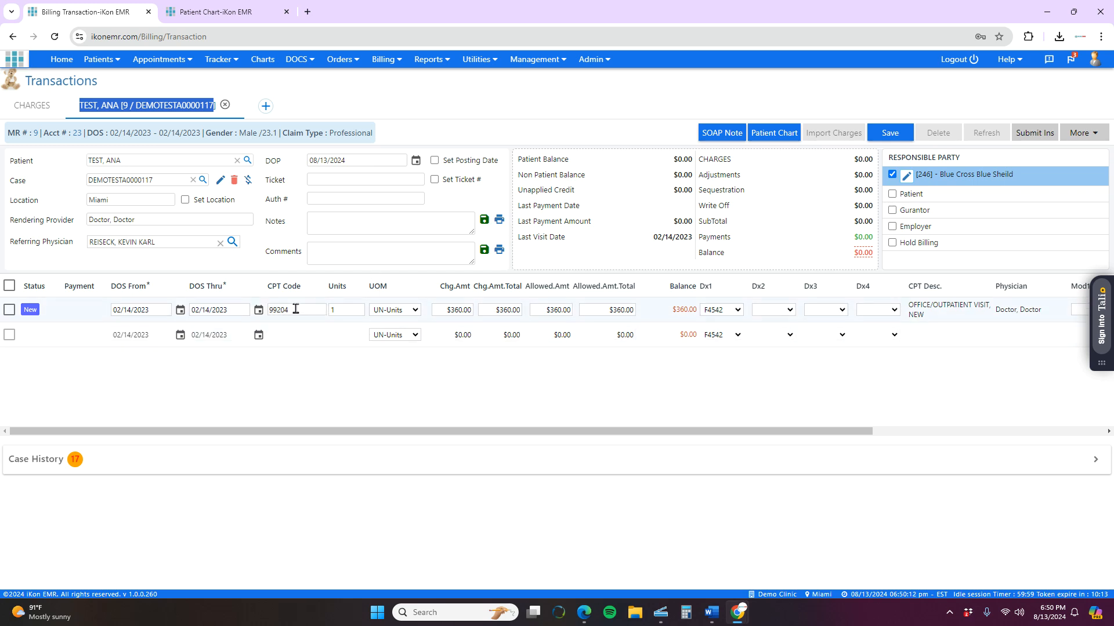
{"action": "double_click", "coordinate": [296, 310]}
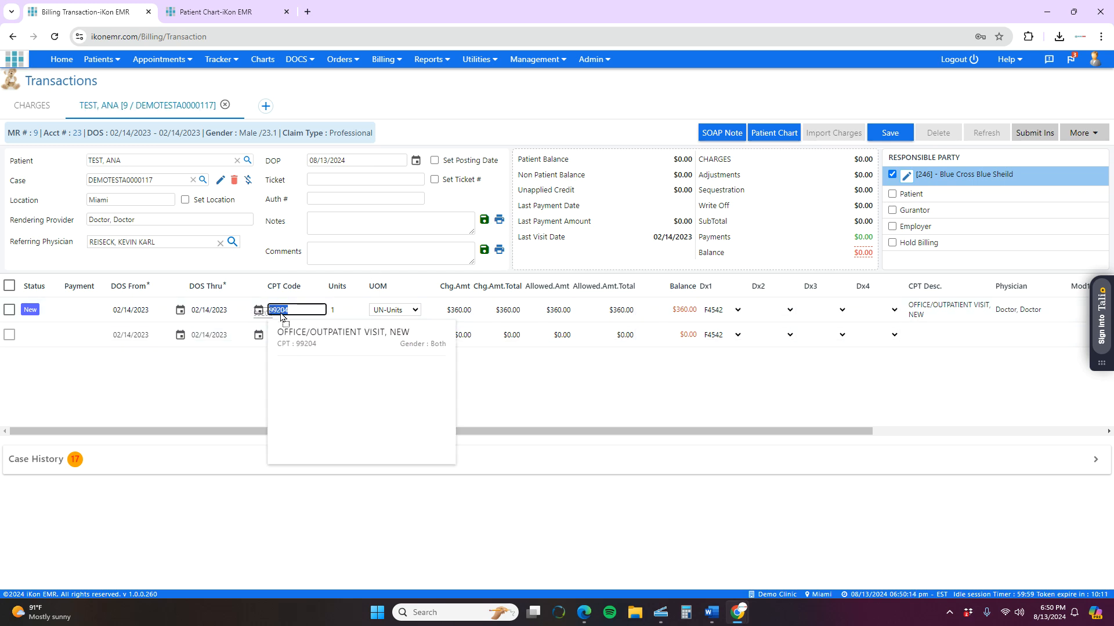
{"action": "left_click", "coordinate": [301, 295]}
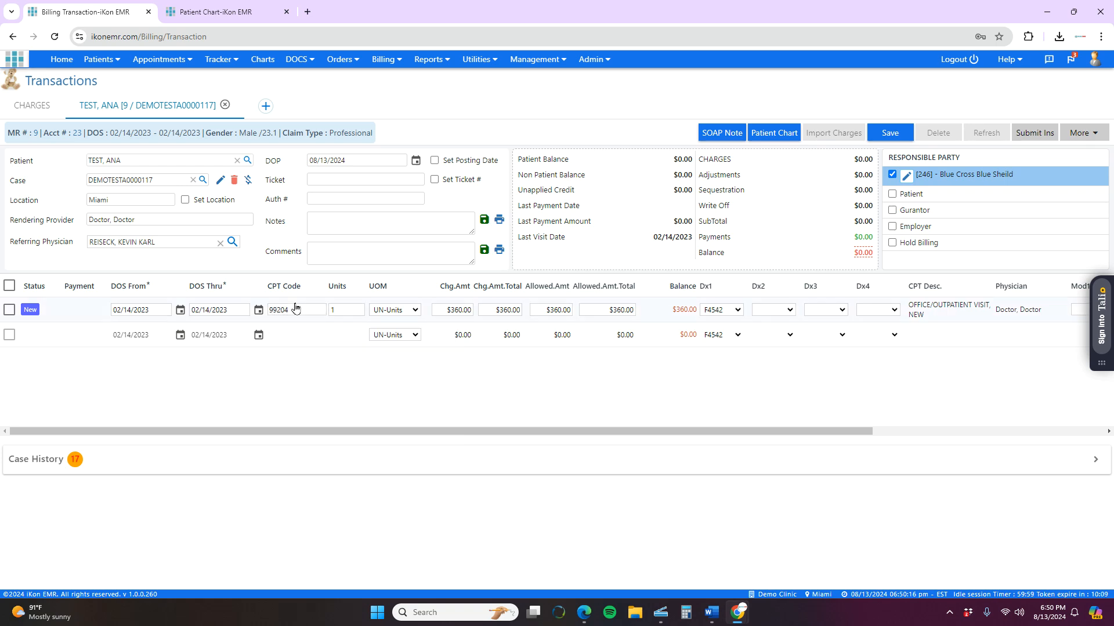
Add the diagnosis Cervical disc disorder at C4-C5 level with myelopathy (M50021) to the case information and update the case.
{"action": "left_click", "coordinate": [221, 180]}
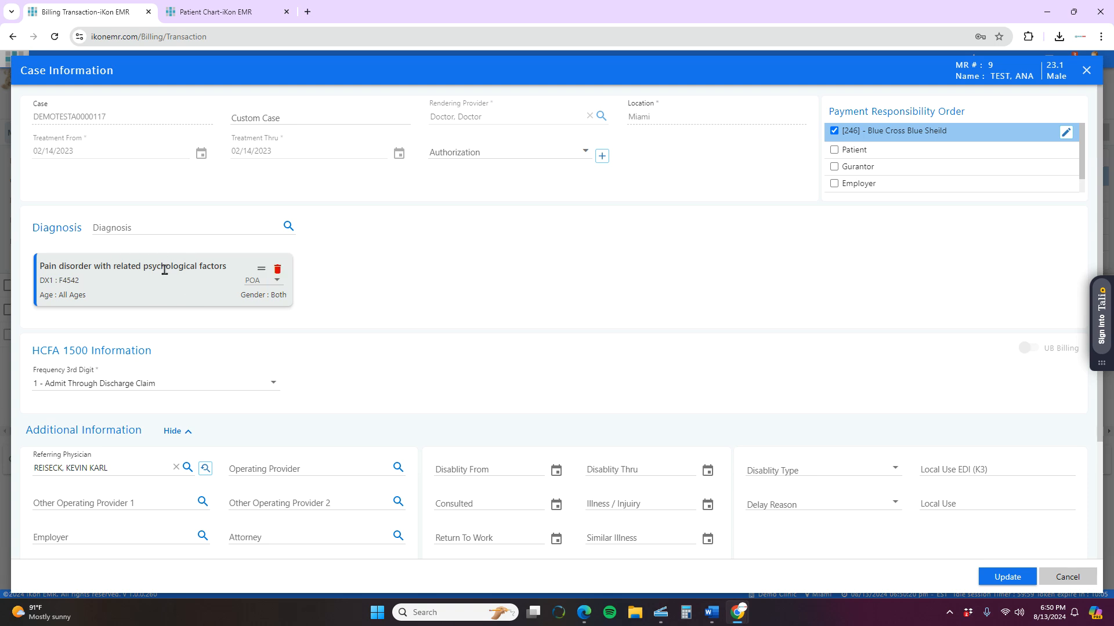
{"action": "left_click", "coordinate": [217, 225]}
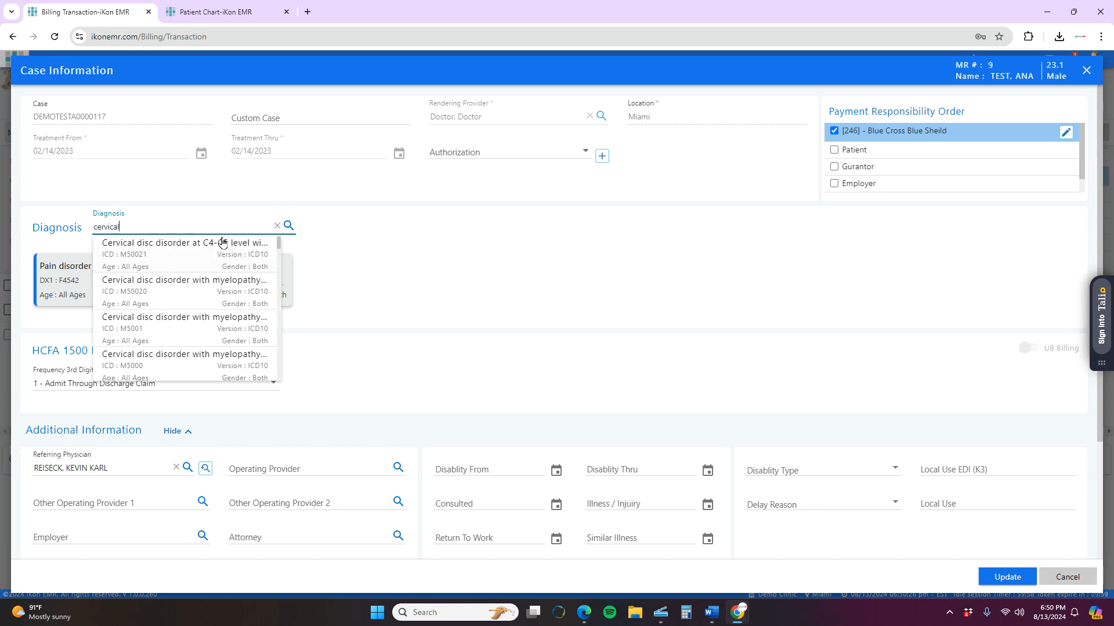
{"action": "left_click", "coordinate": [224, 241]}
{"action": "left_click", "coordinate": [1002, 577]}
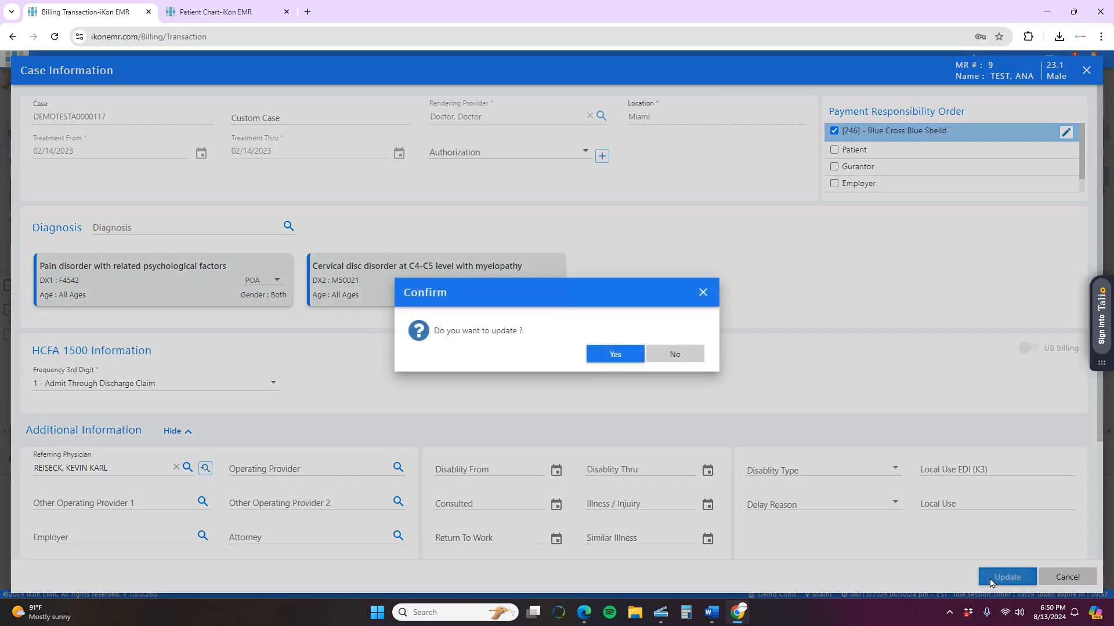
{"action": "left_click", "coordinate": [613, 355]}
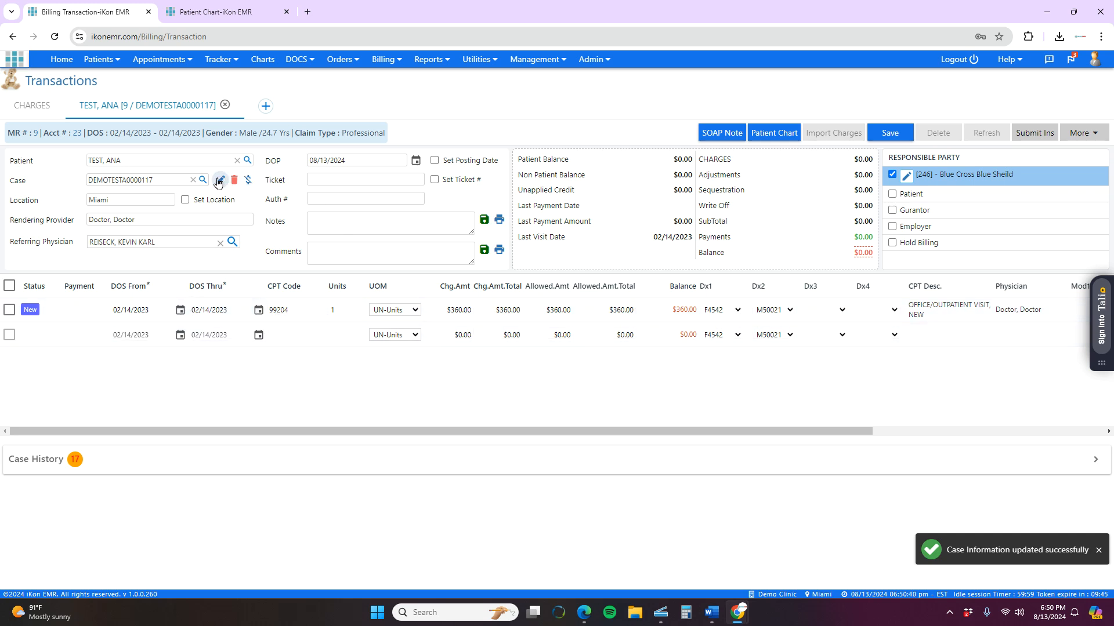
Check the case's referring physician, rendering provider, location, CPT code and charge amount, and save the charge.
{"action": "left_click_drag", "start_coordinate": [165, 242], "coordinate": [90, 243]}
{"action": "left_click_drag", "start_coordinate": [145, 219], "coordinate": [82, 225]}
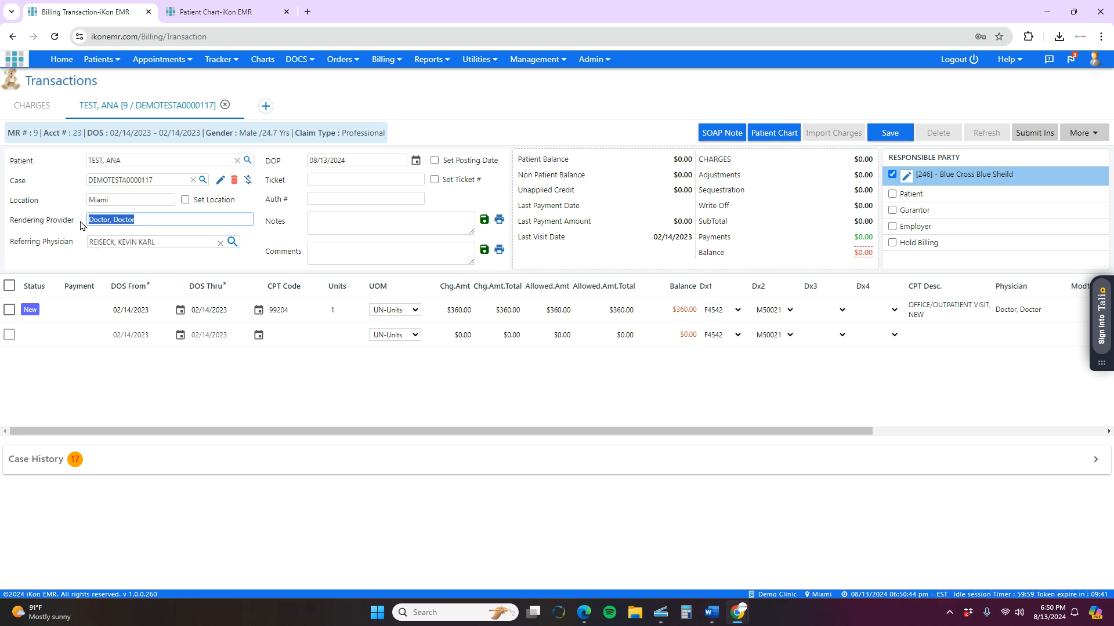
{"action": "left_click_drag", "start_coordinate": [138, 199], "coordinate": [64, 199]}
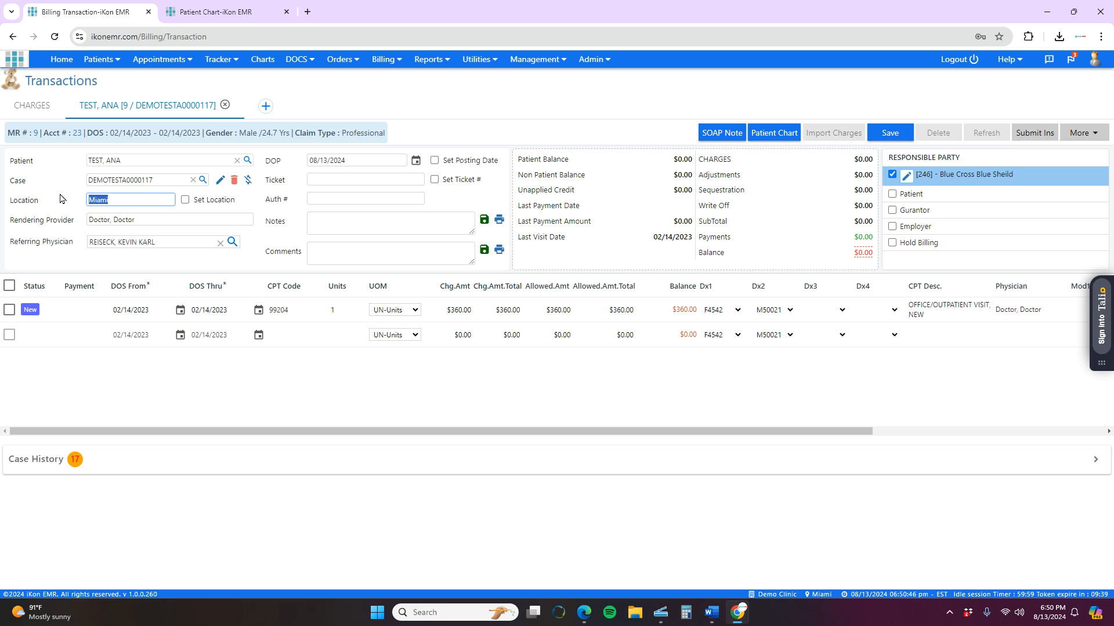
{"action": "mouse_move", "coordinate": [189, 308]}
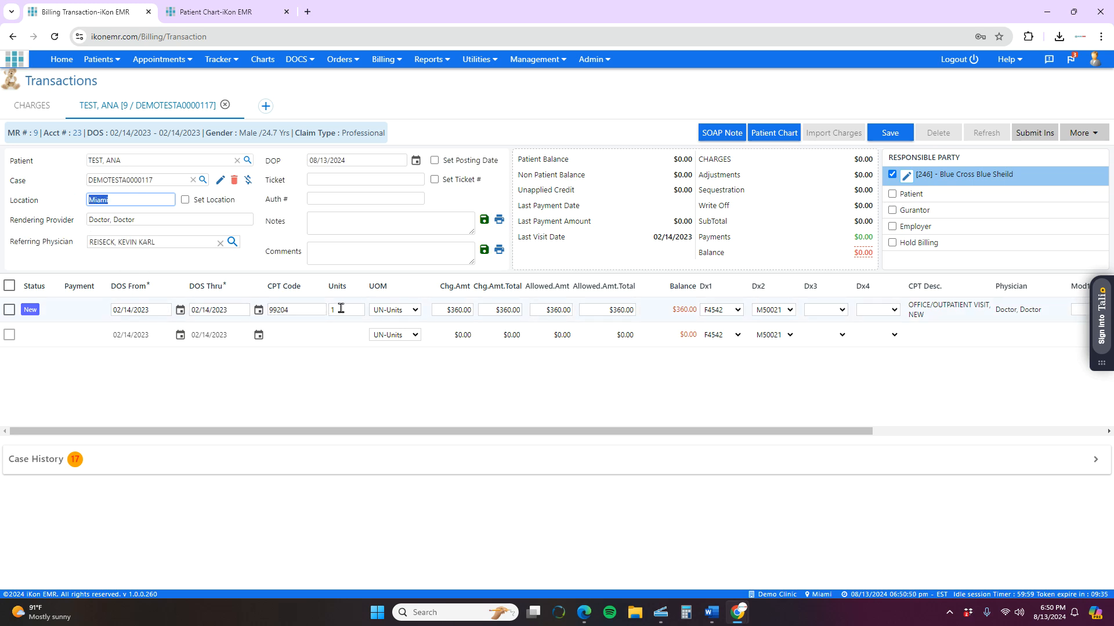
{"action": "double_click", "coordinate": [308, 308]}
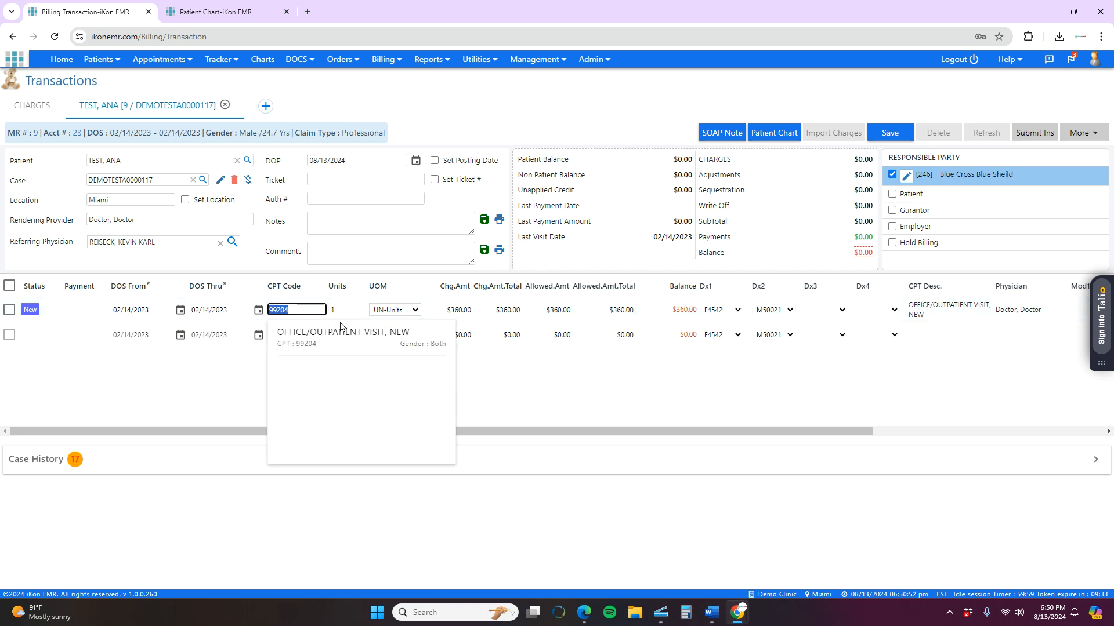
{"action": "left_click", "coordinate": [536, 409]}
{"action": "double_click", "coordinate": [458, 311]}
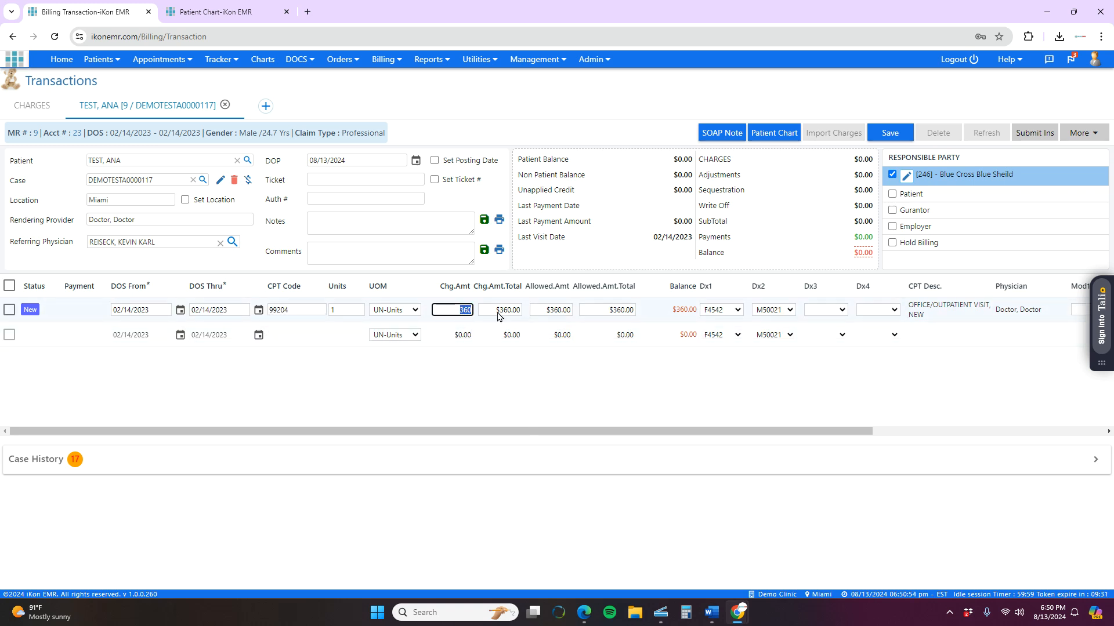
{"action": "left_click", "coordinate": [524, 384]}
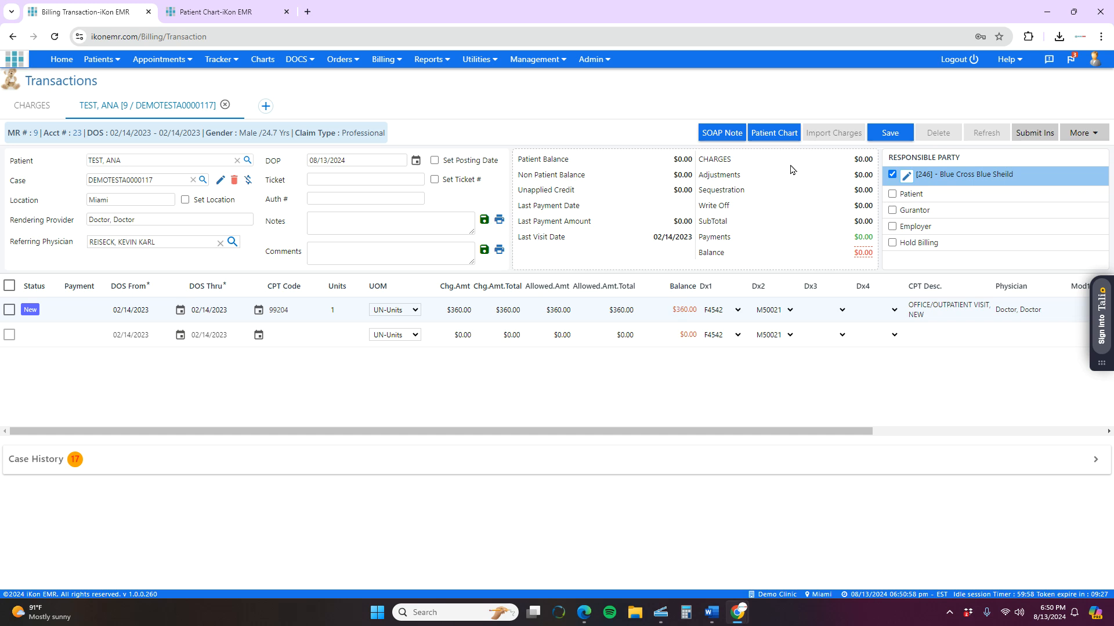
{"action": "left_click", "coordinate": [886, 135]}
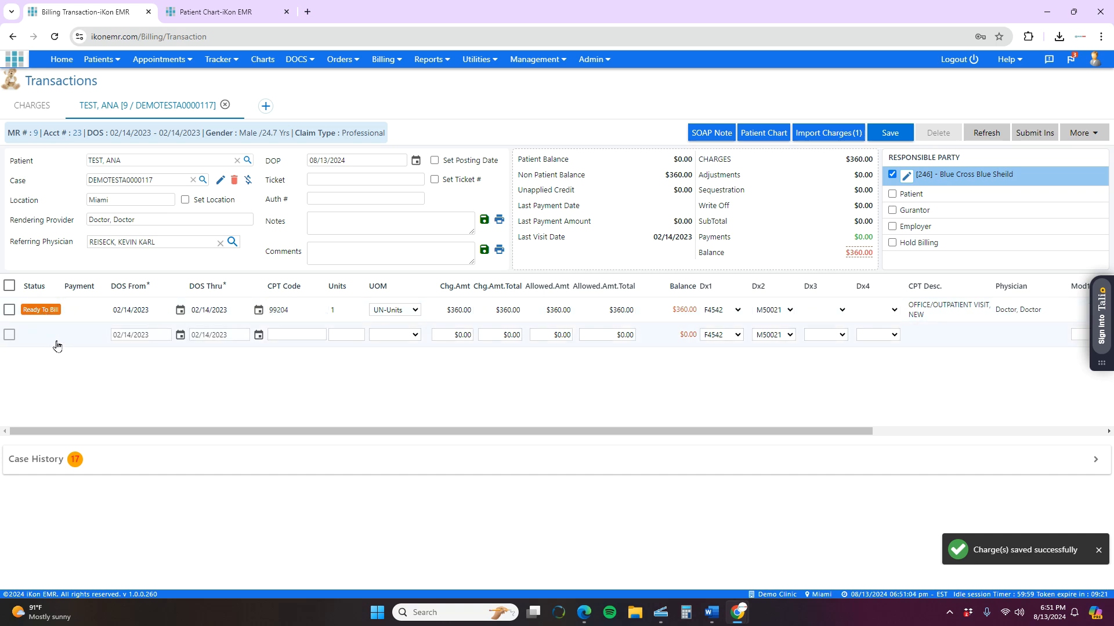
Show the Ready To Bill charges and return to the case of the 02/14/2023 visit.
{"action": "left_click", "coordinate": [41, 112]}
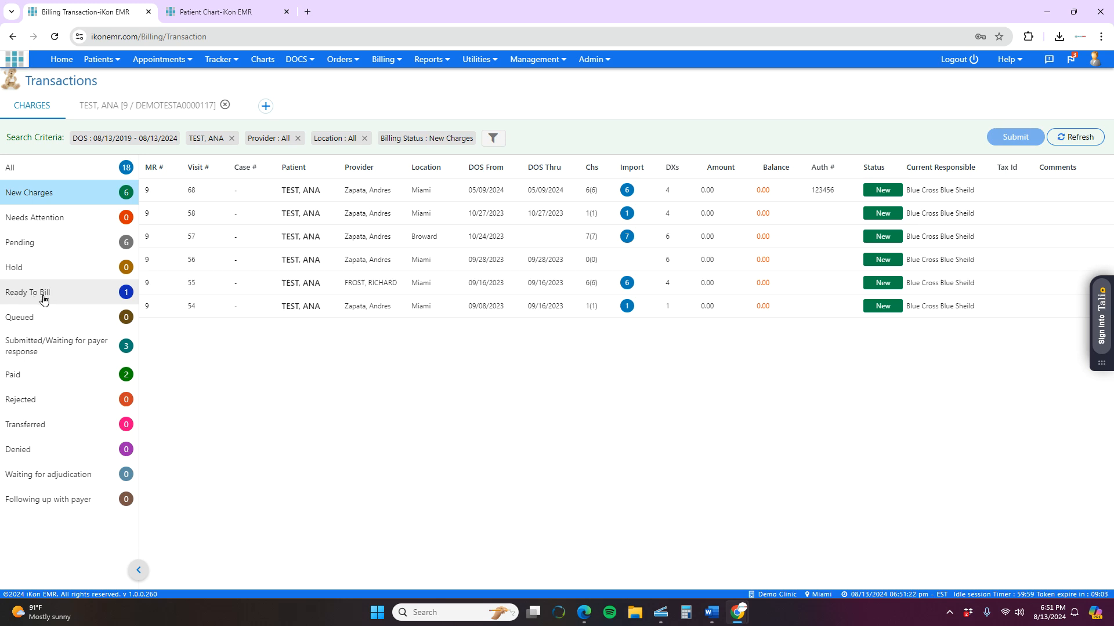
{"action": "left_click", "coordinate": [46, 292]}
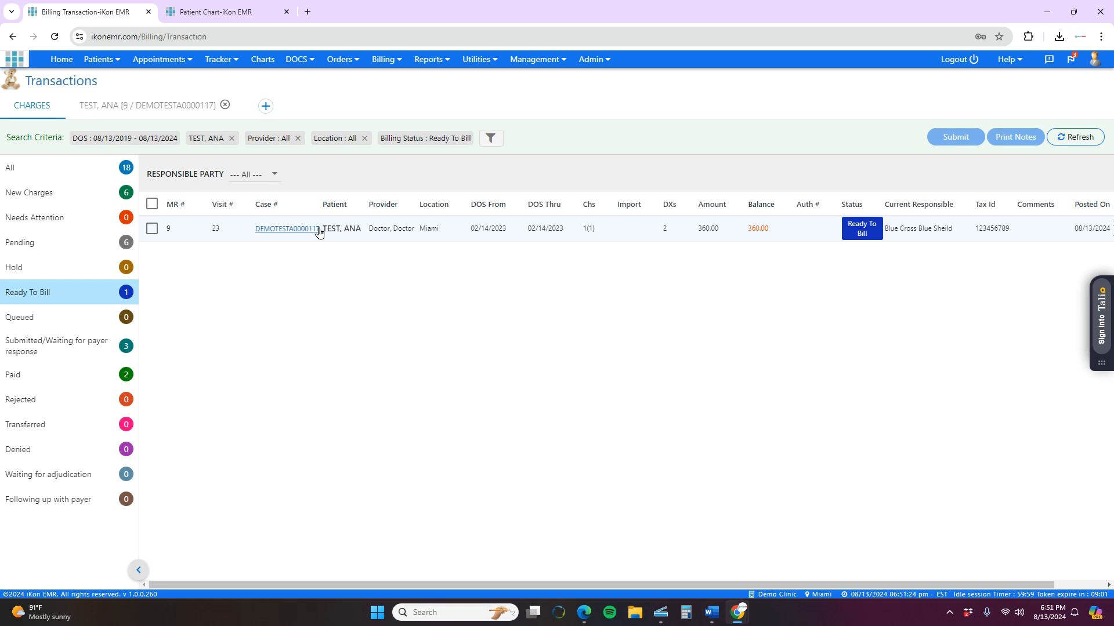
{"action": "left_click", "coordinate": [311, 229]}
{"action": "left_click", "coordinate": [701, 349]}
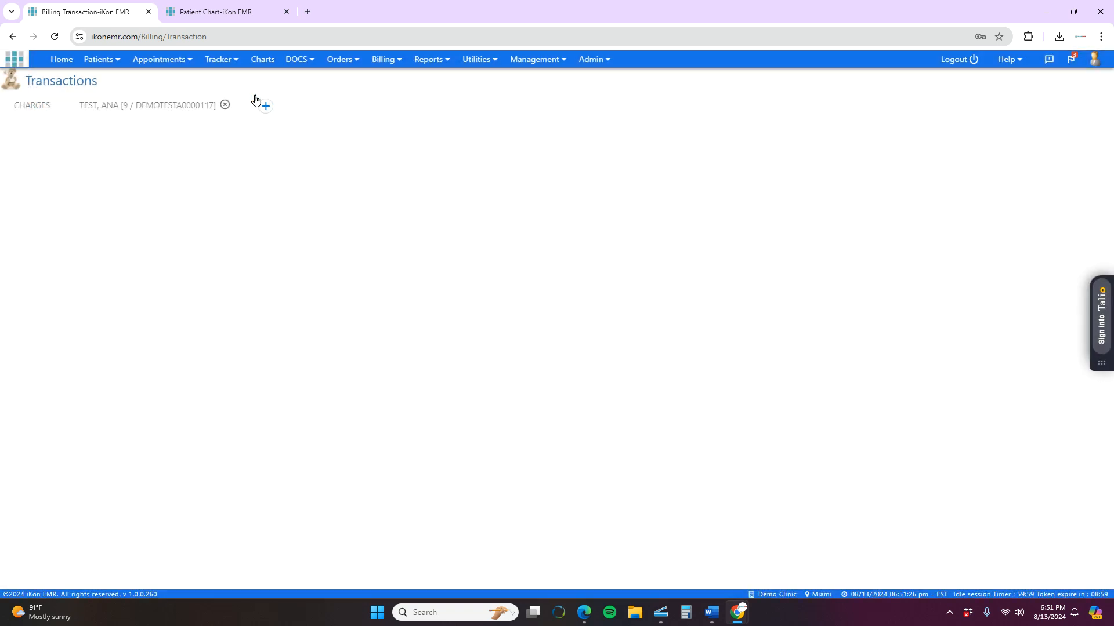
{"action": "left_click", "coordinate": [164, 110]}
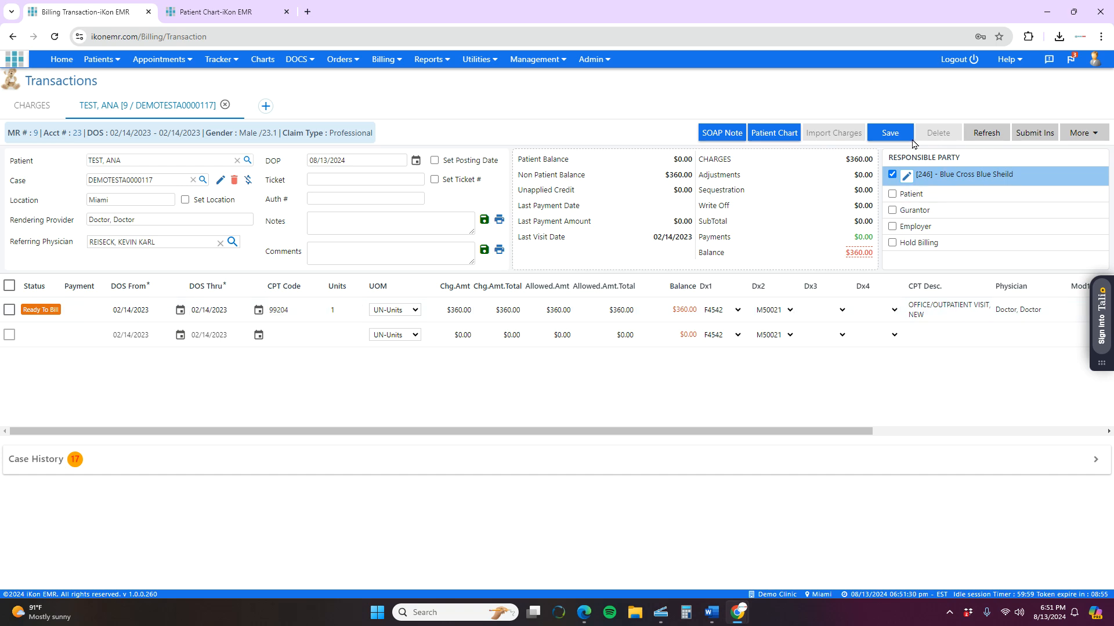
Submit the 02/14/2023 claim to the insurance and close the generated claim form.
{"action": "left_click", "coordinate": [1019, 138]}
{"action": "left_click", "coordinate": [654, 360]}
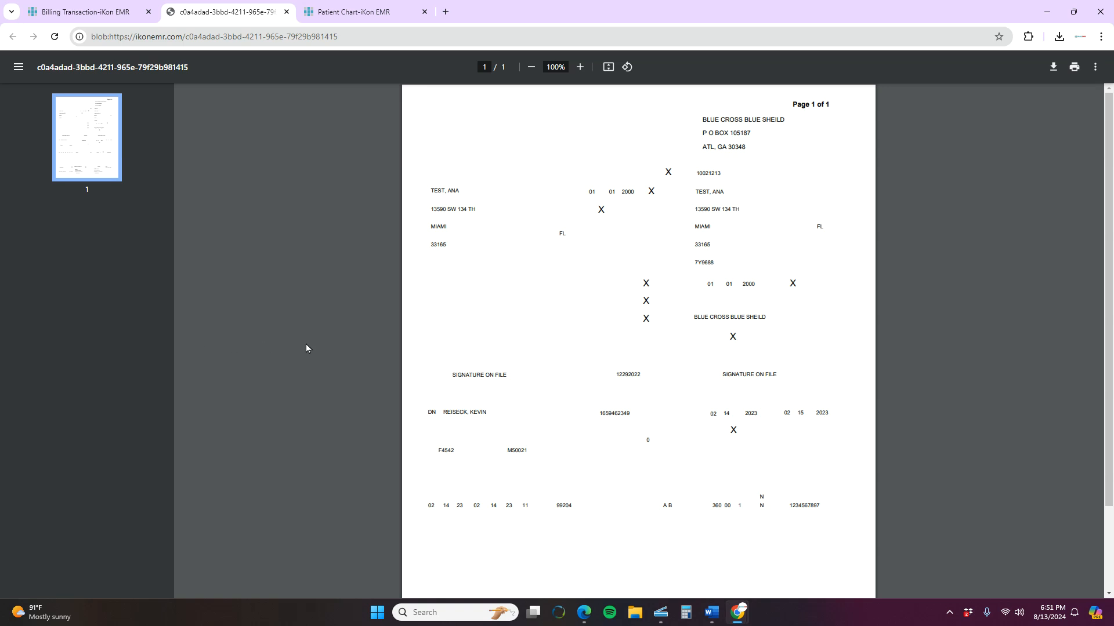
{"action": "left_click", "coordinate": [286, 11]}
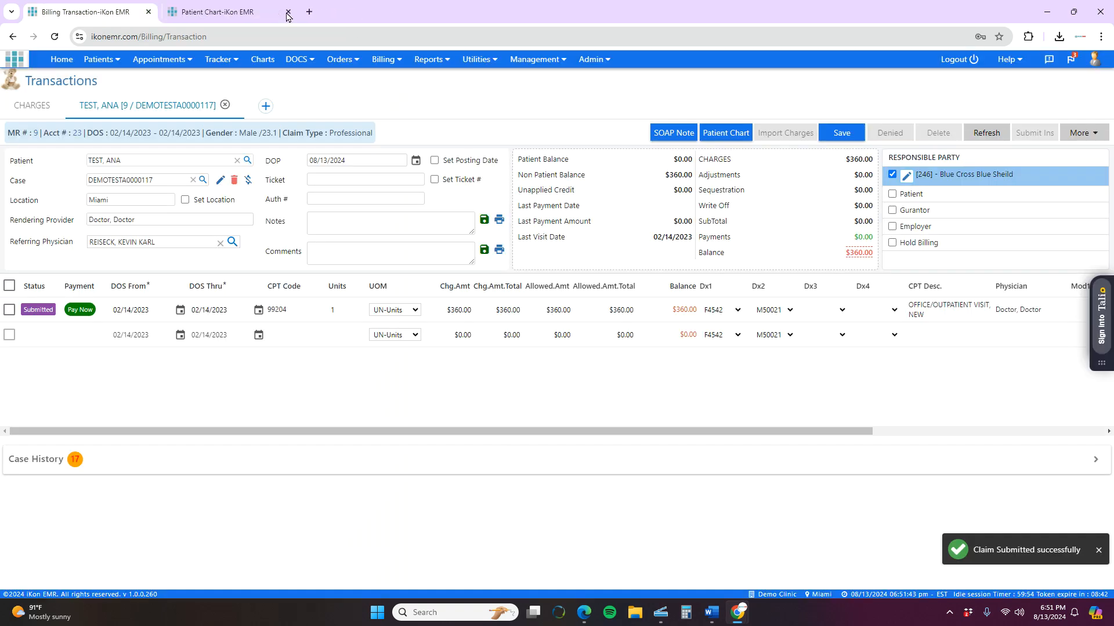
Generate the paper claim for the submitted 02/14/2023 charge in Plain Paper print mode.
{"action": "left_click", "coordinate": [25, 313]}
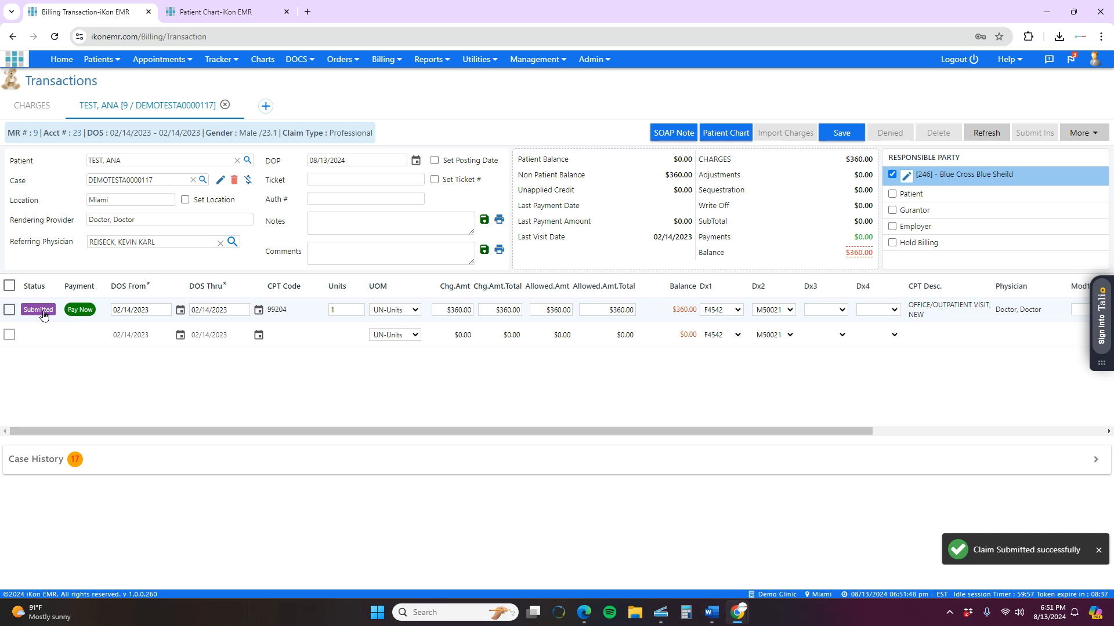
{"action": "left_click", "coordinate": [1082, 133]}
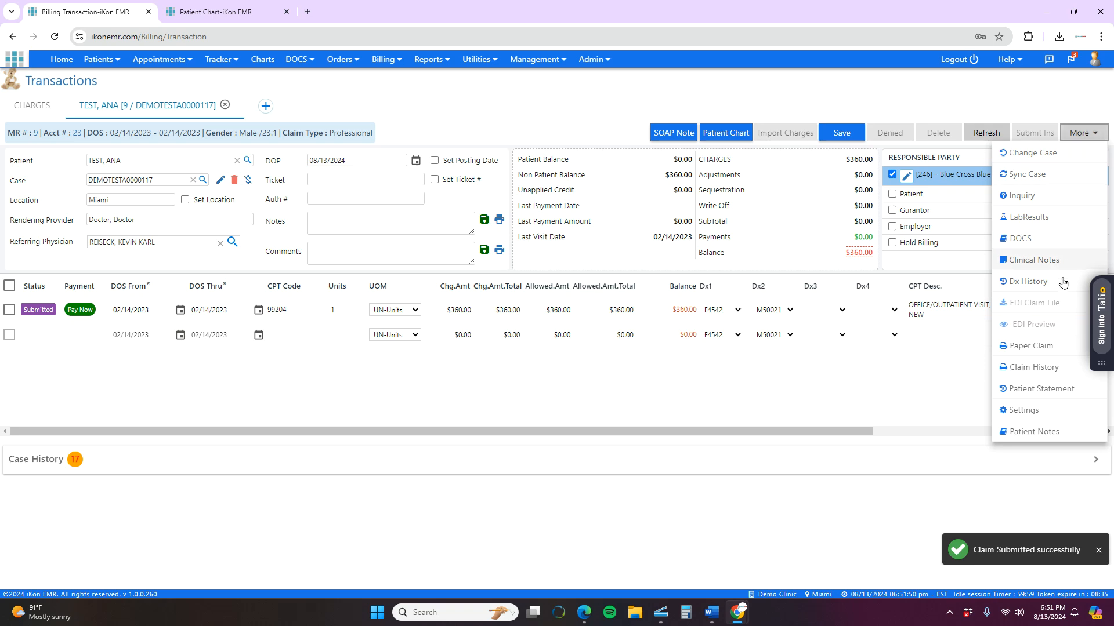
{"action": "left_click", "coordinate": [1037, 345]}
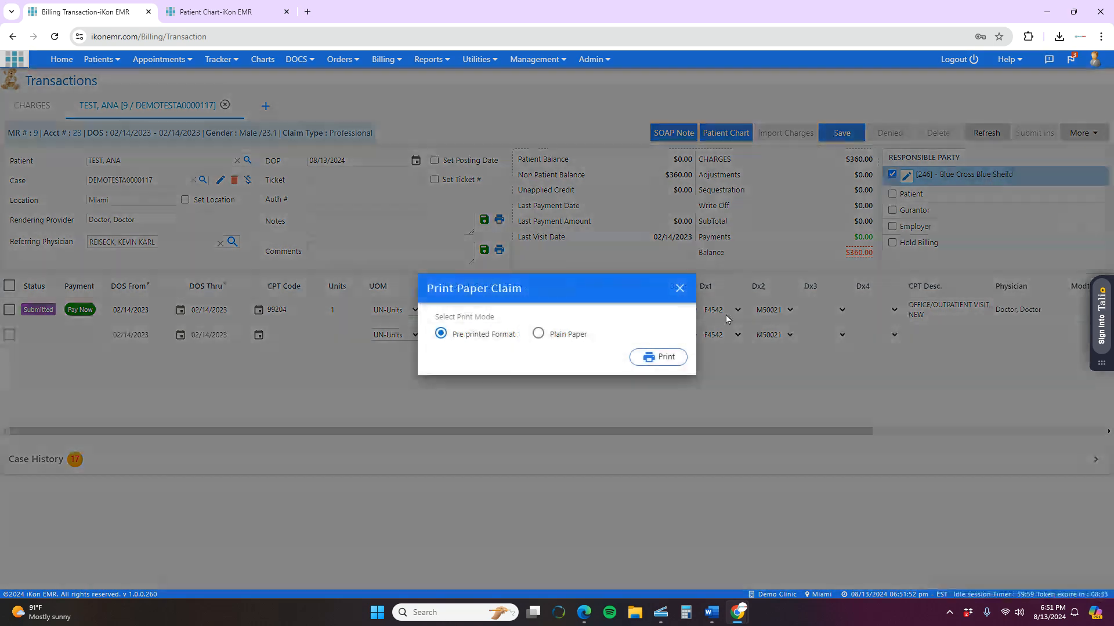
{"action": "left_click", "coordinate": [540, 335]}
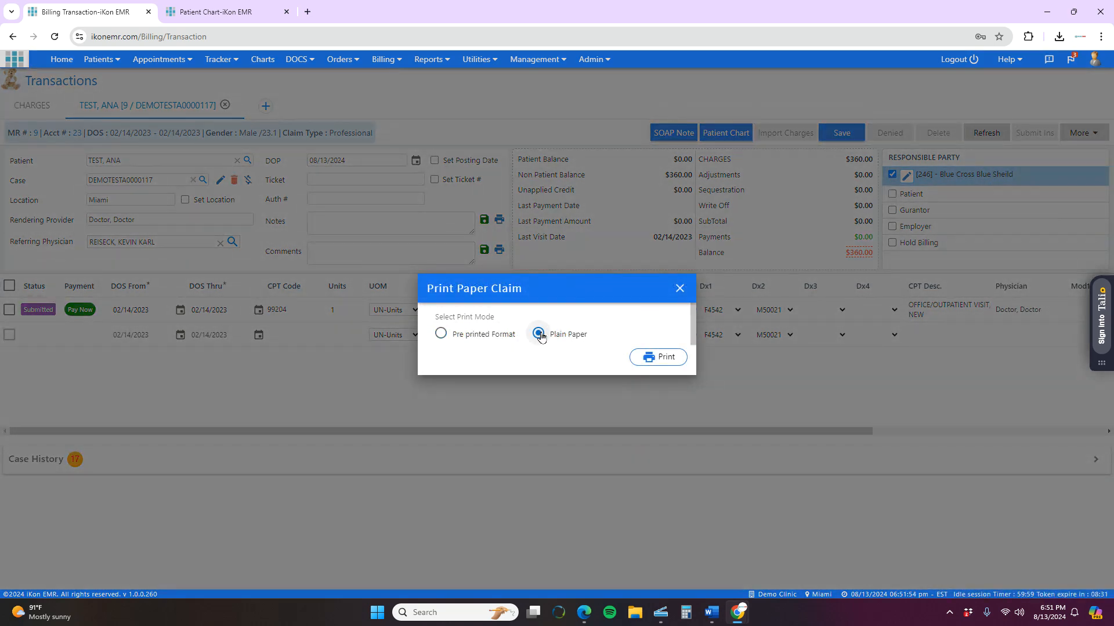
{"action": "left_click", "coordinate": [655, 357]}
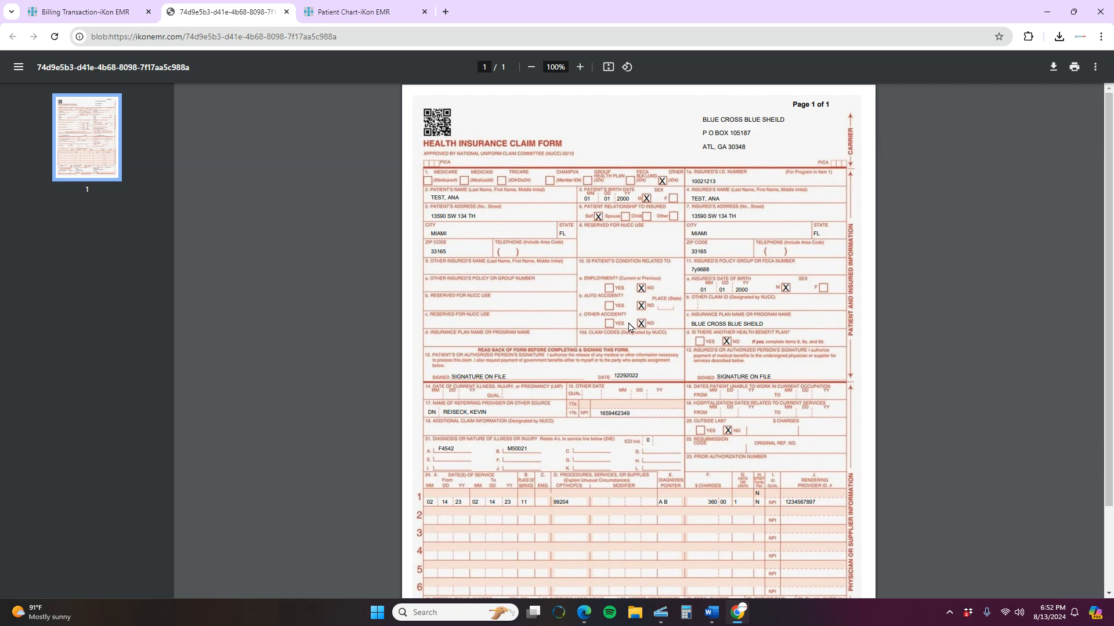
Review the service line, rendering provider ID and tax ID on the paper claim form, and close the form.
{"action": "scroll", "coordinate": [629, 326], "scroll_direction": "down", "scroll_amount": 3}
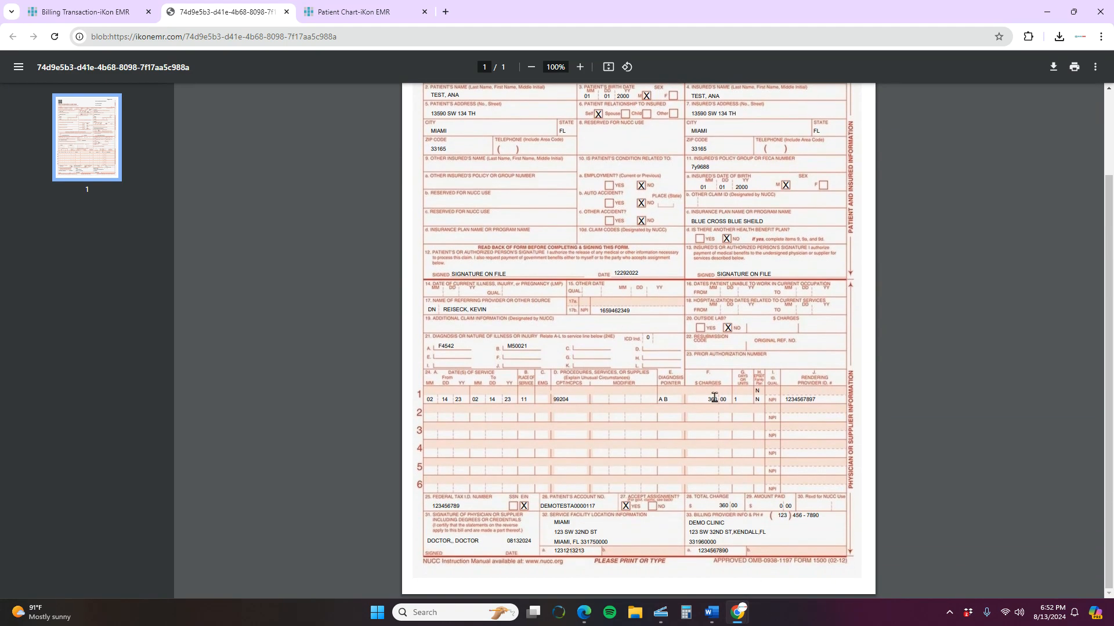
{"action": "left_click_drag", "start_coordinate": [818, 400], "coordinate": [774, 403]}
{"action": "left_click_drag", "start_coordinate": [485, 545], "coordinate": [431, 547]}
{"action": "left_click", "coordinate": [822, 396]}
{"action": "scroll", "coordinate": [584, 467], "scroll_direction": "up", "scroll_amount": 2}
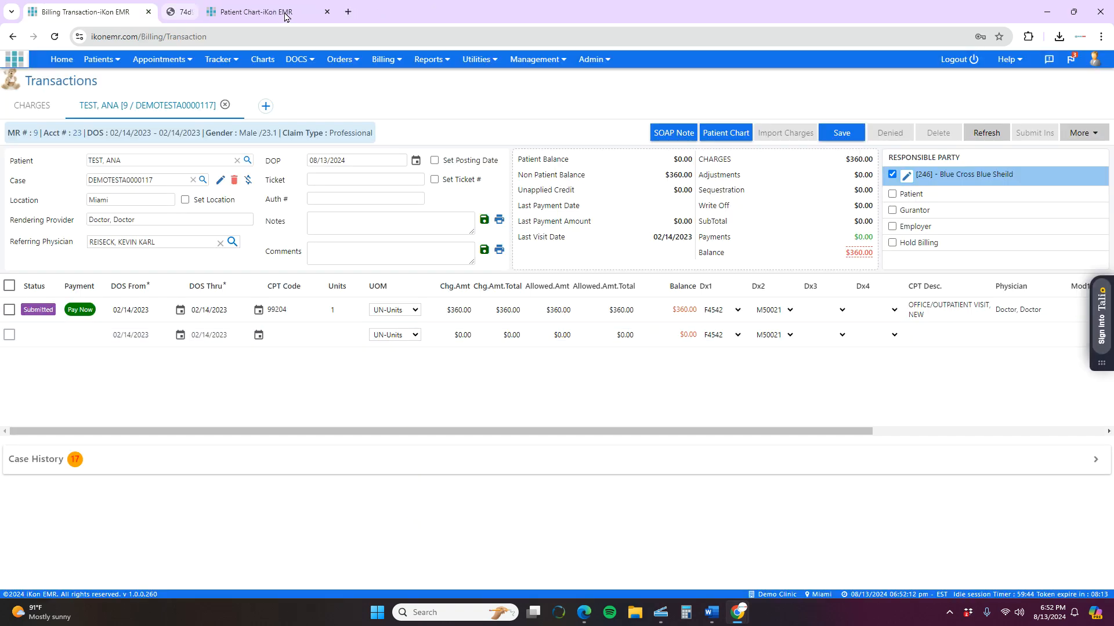
{"action": "left_click", "coordinate": [286, 12]}
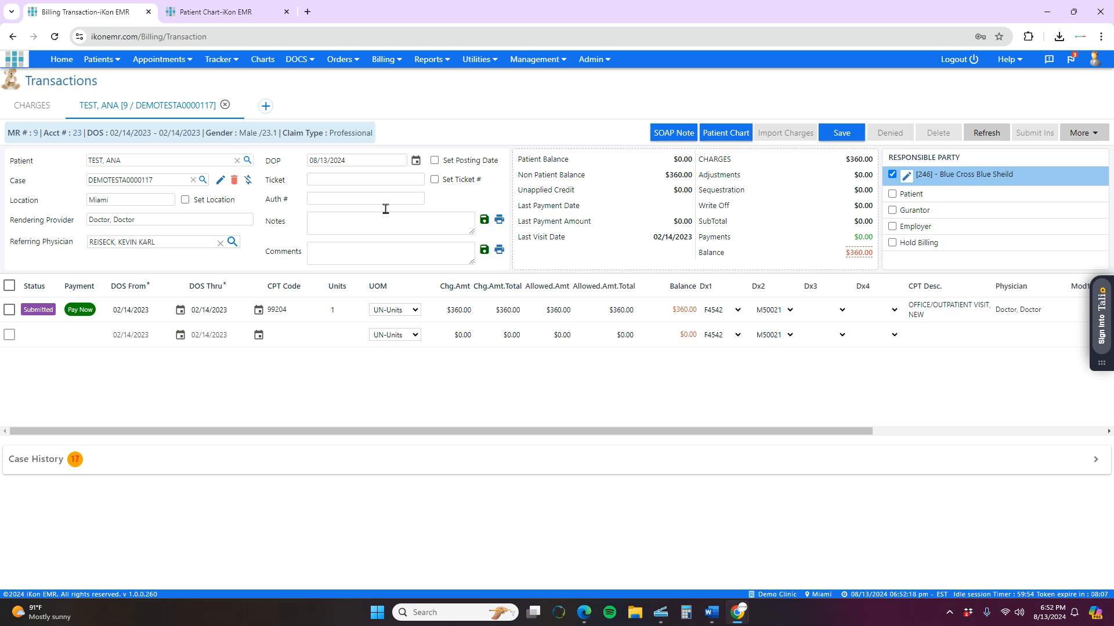
Close the 02/14/2023 case, view the Ready To Bill charges for Insurance with their submission type options, and show the charges waiting for payer response.
{"action": "left_click", "coordinate": [224, 105]}
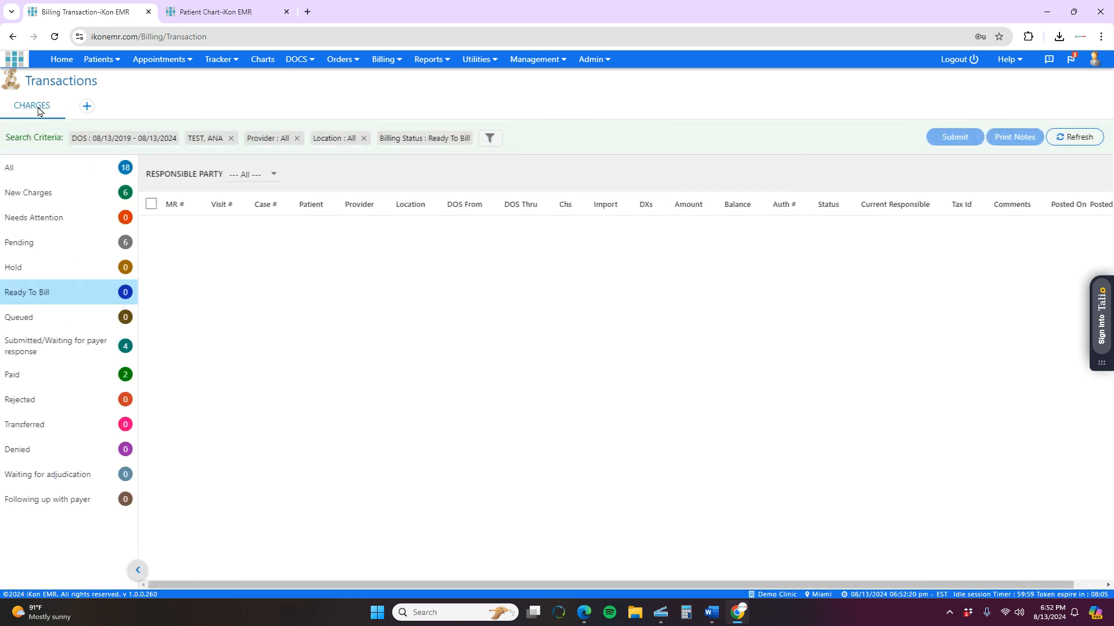
{"action": "left_click", "coordinate": [40, 294]}
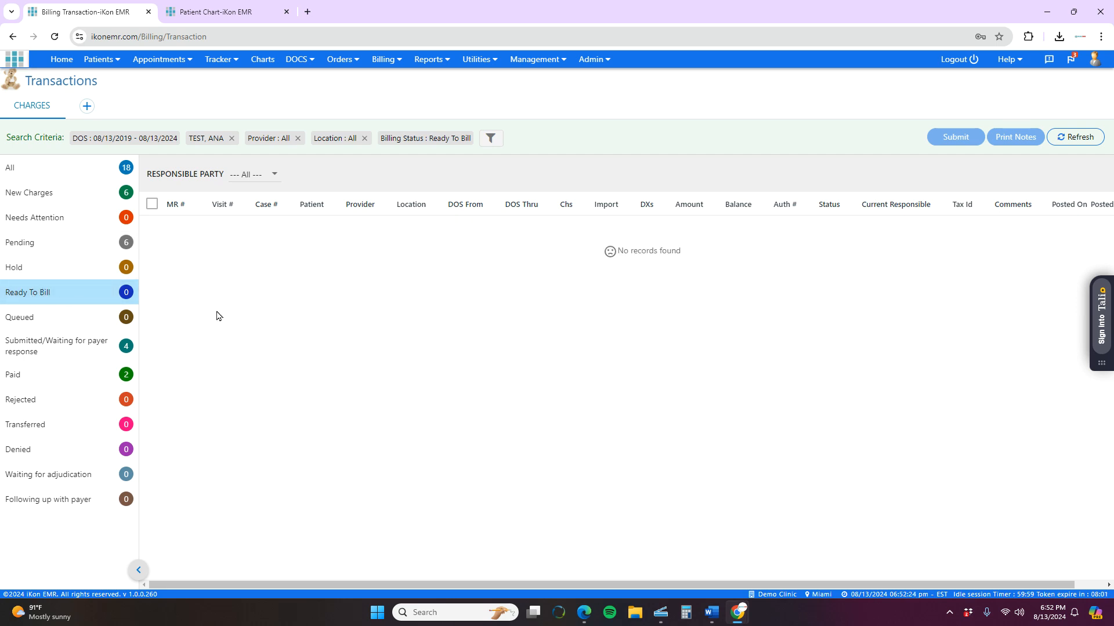
{"action": "left_click", "coordinate": [273, 175]}
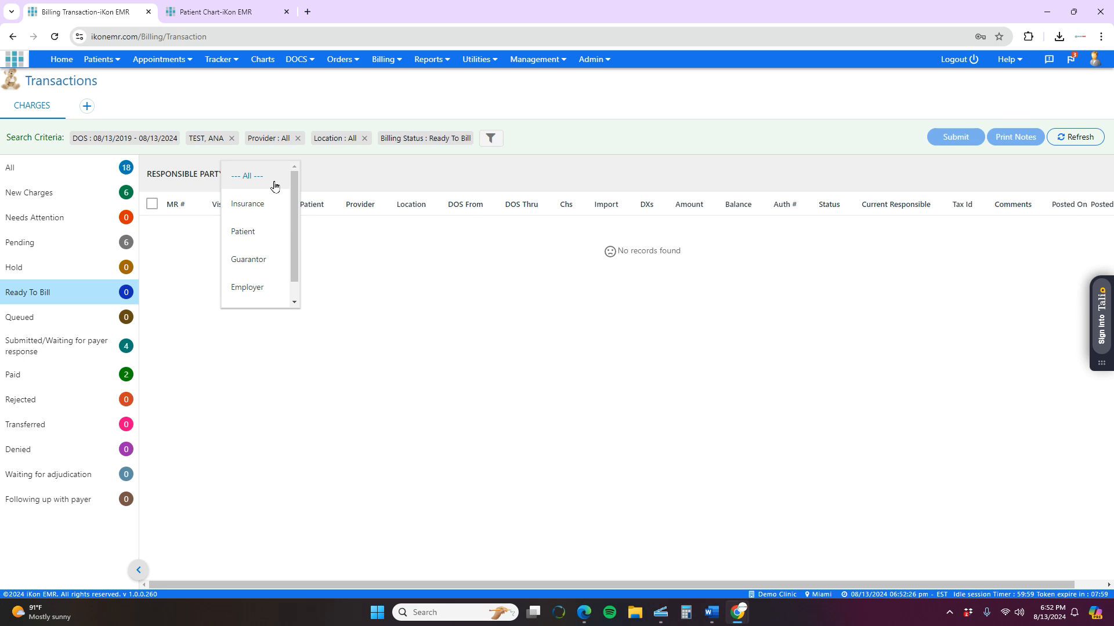
{"action": "left_click", "coordinate": [259, 205]}
{"action": "left_click", "coordinate": [407, 175]}
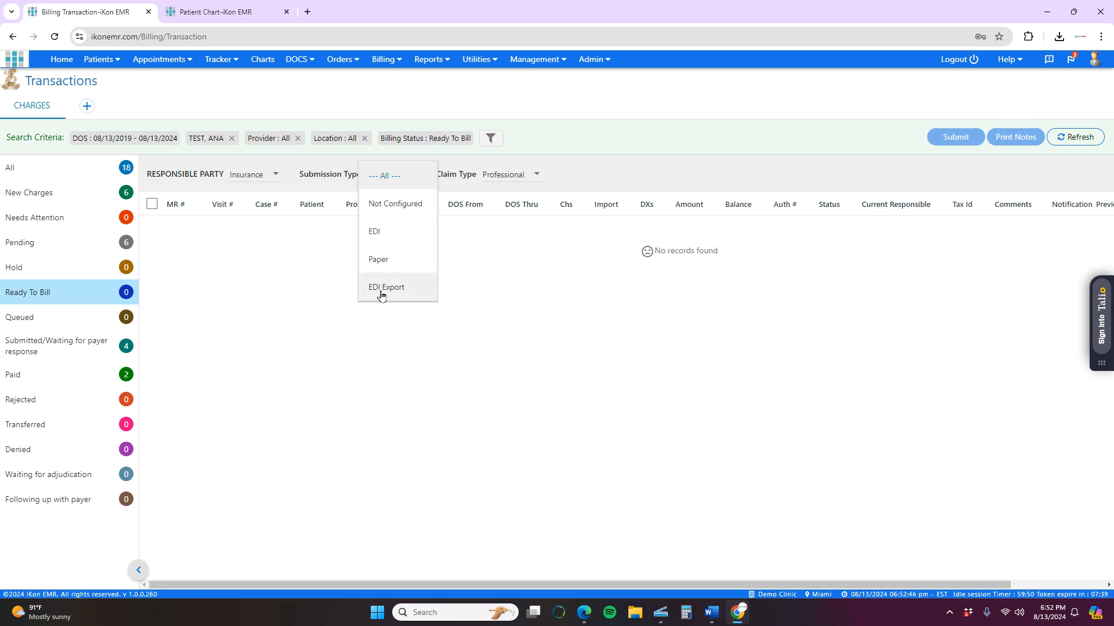
{"action": "left_click", "coordinate": [572, 245]}
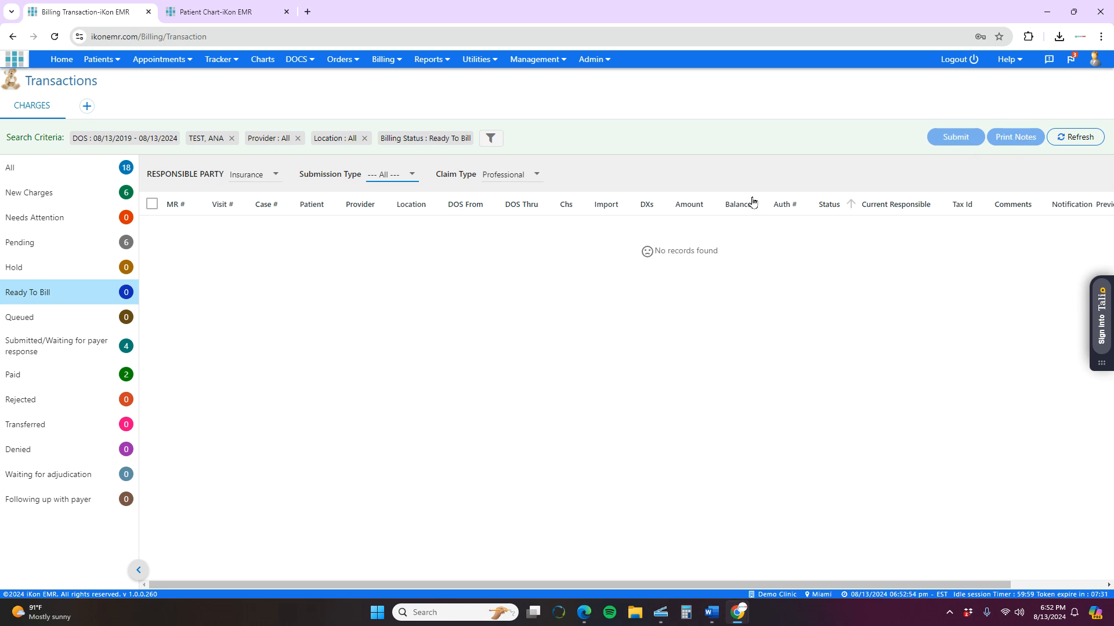
{"action": "left_click", "coordinate": [78, 352]}
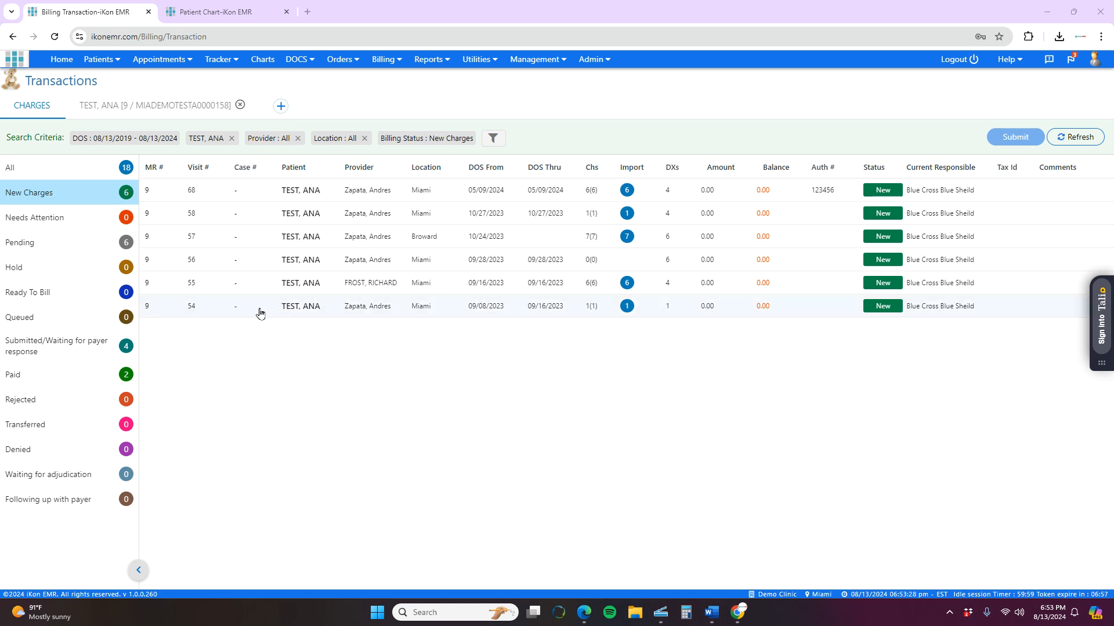
Expand the new charge of the 09/08/2023 visit, review its procedure and diagnosis, and create a new case for it.
{"action": "left_click", "coordinate": [290, 310]}
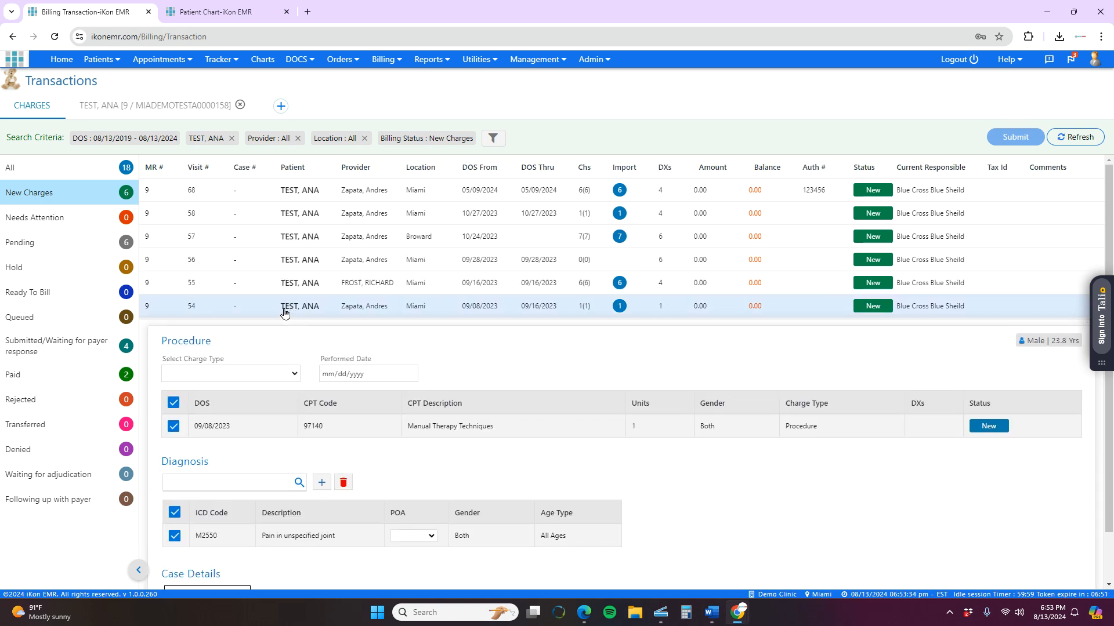
{"action": "scroll", "coordinate": [302, 341], "scroll_direction": "down", "scroll_amount": 1}
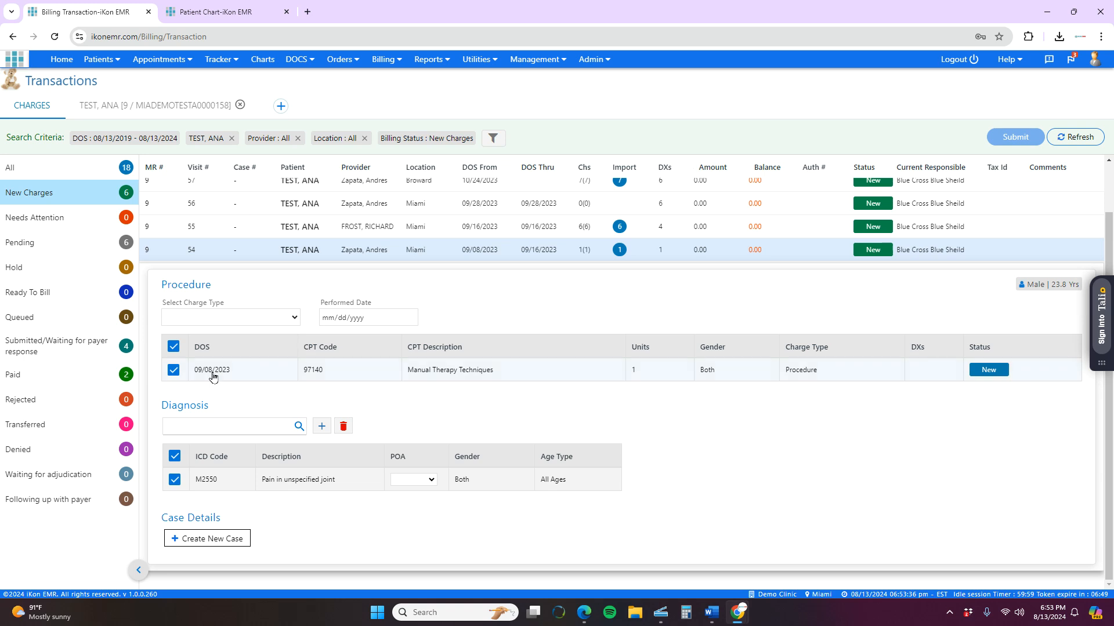
{"action": "left_click_drag", "start_coordinate": [193, 372], "coordinate": [331, 373]}
{"action": "left_click_drag", "start_coordinate": [196, 481], "coordinate": [336, 489]}
{"action": "left_click", "coordinate": [326, 510]}
{"action": "left_click", "coordinate": [237, 540]}
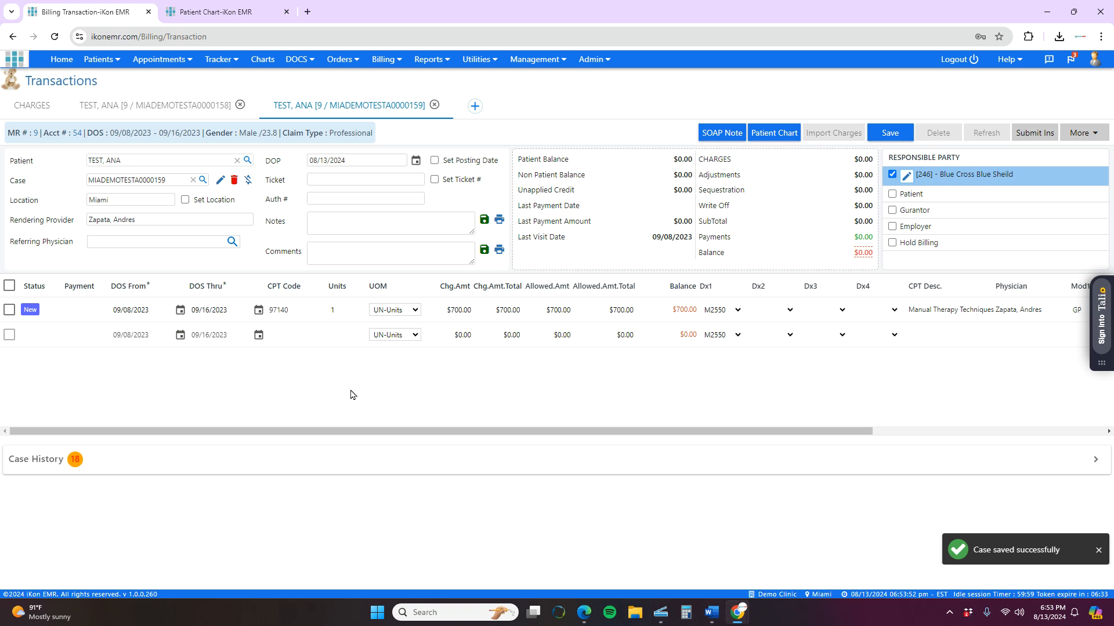
Review the new case's illness date, other information and authorization fields in the case information, and update the case.
{"action": "left_click", "coordinate": [220, 182]}
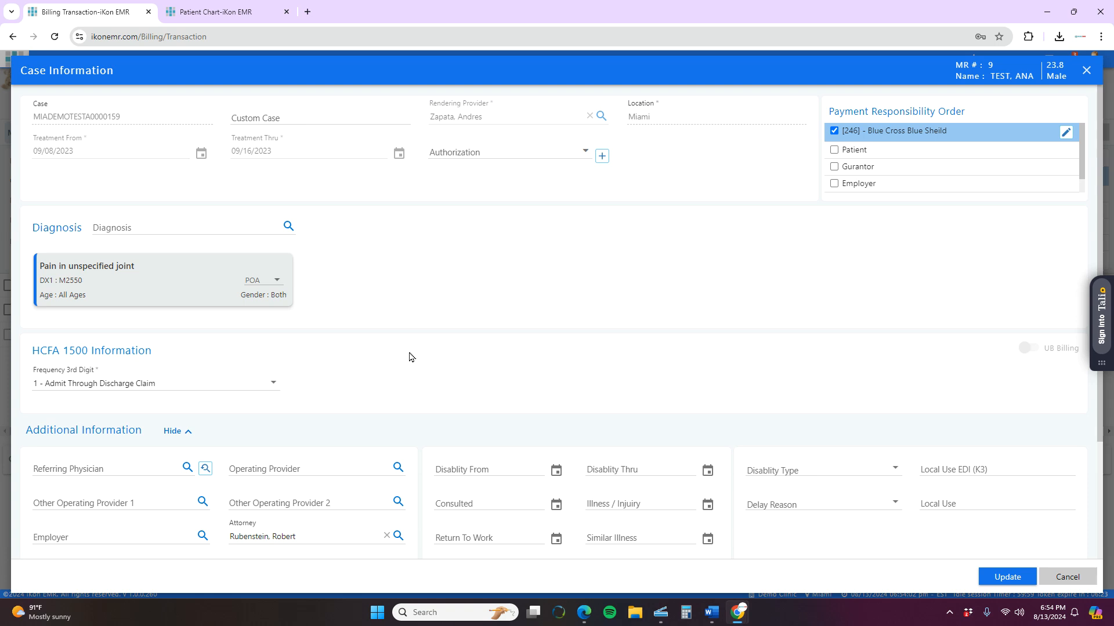
{"action": "left_click", "coordinate": [608, 507]}
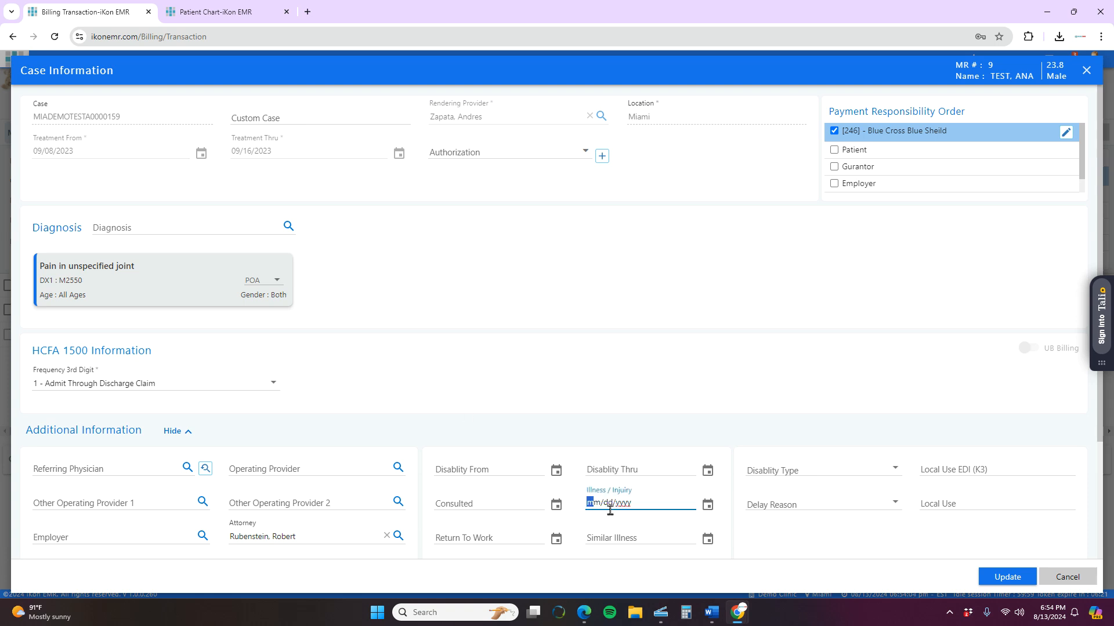
{"action": "scroll", "coordinate": [490, 497], "scroll_direction": "down", "scroll_amount": 4}
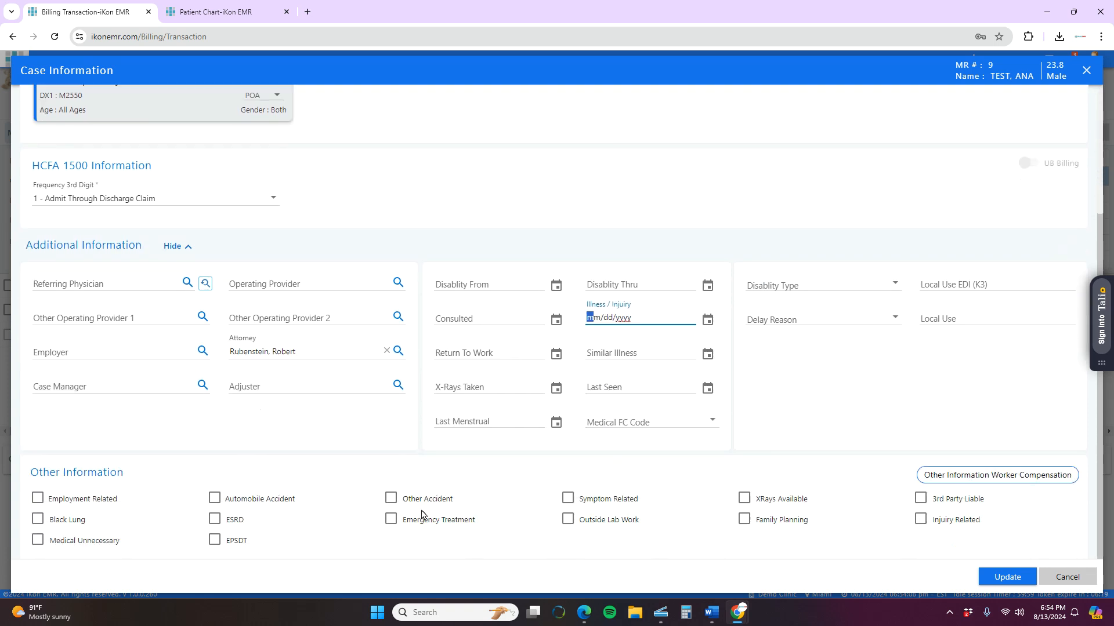
{"action": "scroll", "coordinate": [393, 440], "scroll_direction": "up", "scroll_amount": 4}
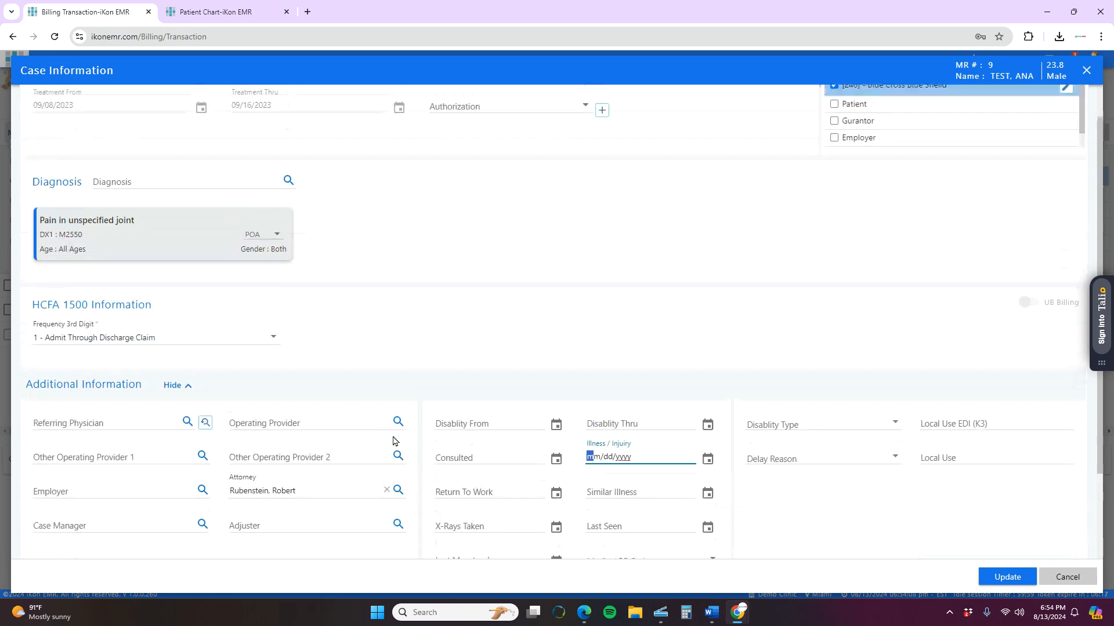
{"action": "scroll", "coordinate": [393, 439], "scroll_direction": "down", "scroll_amount": 4}
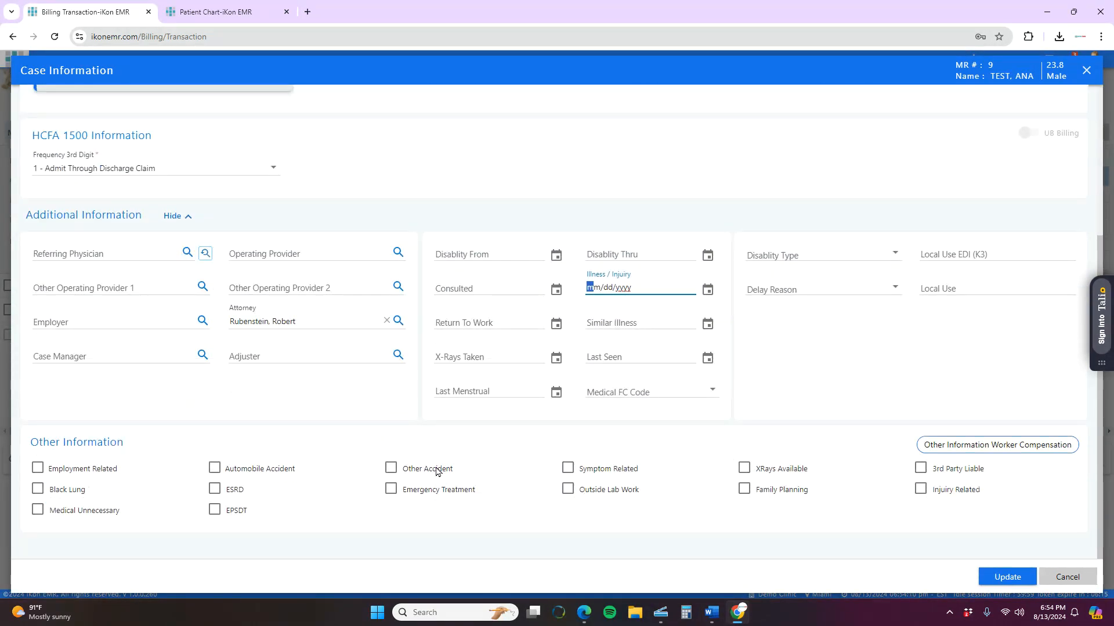
{"action": "scroll", "coordinate": [266, 442], "scroll_direction": "up", "scroll_amount": 4}
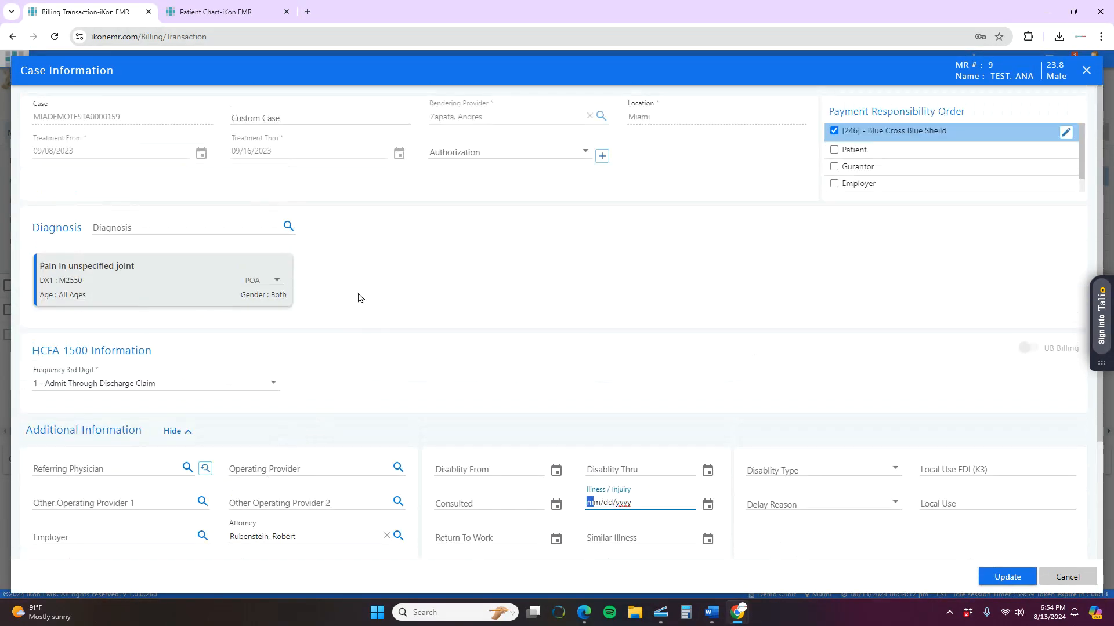
{"action": "left_click", "coordinate": [474, 156]}
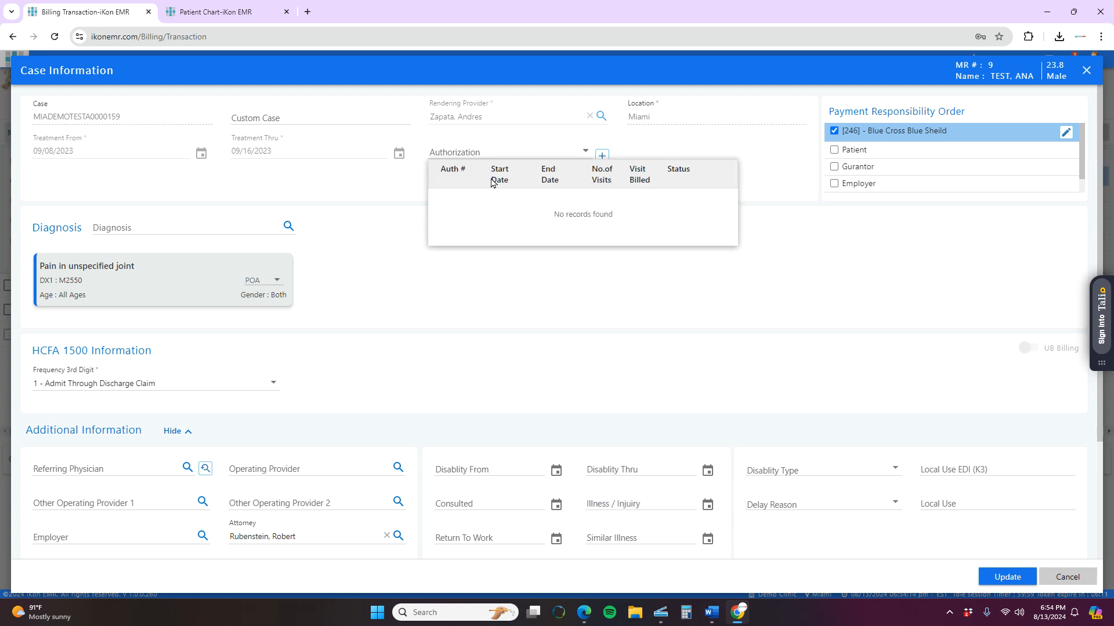
{"action": "left_click", "coordinate": [650, 287]}
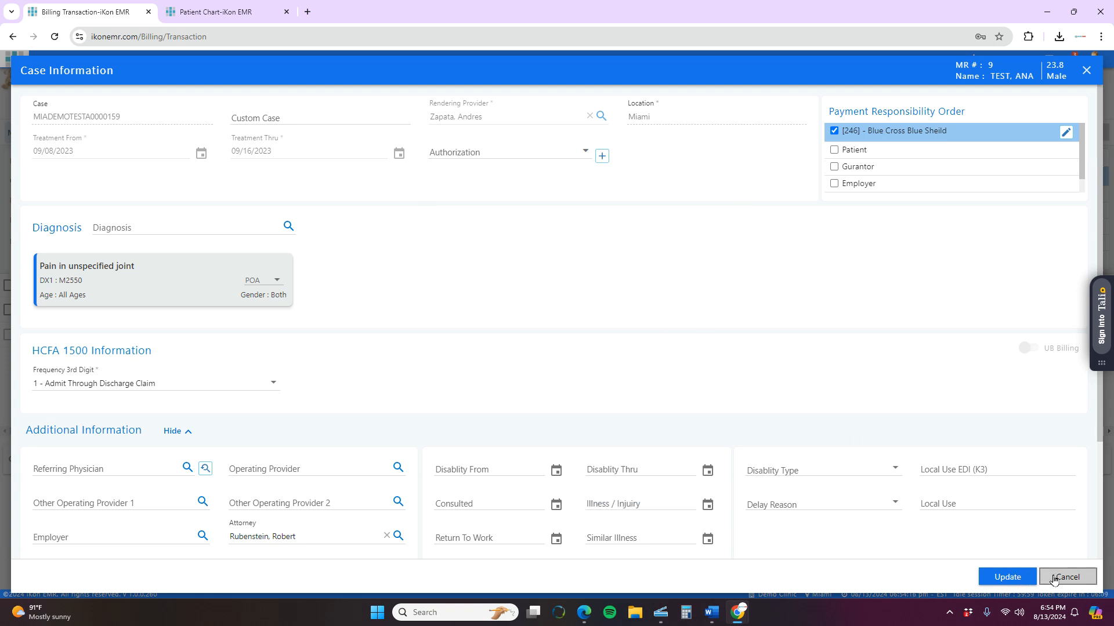
{"action": "left_click", "coordinate": [1007, 576]}
{"action": "left_click", "coordinate": [628, 357]}
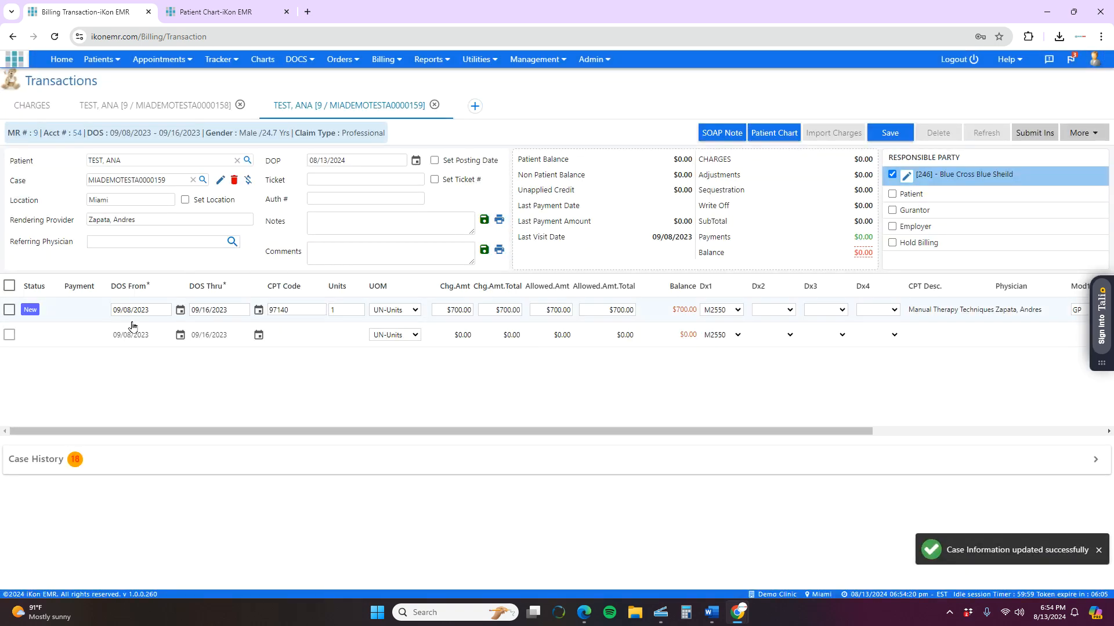
Check the service date and CPT code of the 09/08/2023 charge line, and save the charge.
{"action": "left_click_drag", "start_coordinate": [120, 309], "coordinate": [139, 310]}
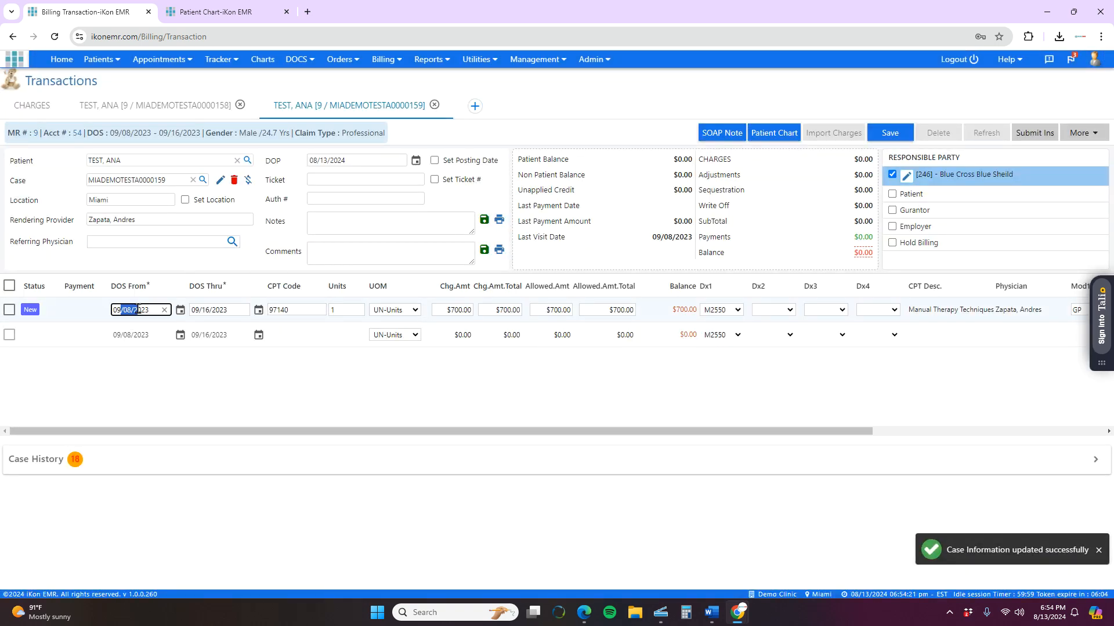
{"action": "double_click", "coordinate": [288, 311]}
{"action": "left_click", "coordinate": [598, 396]}
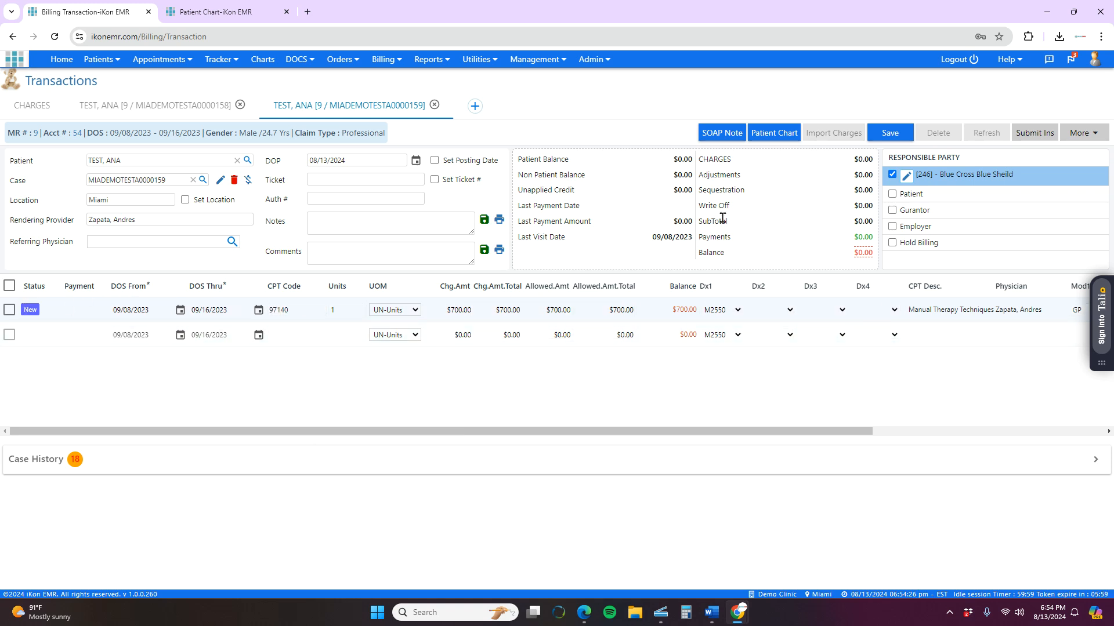
{"action": "left_click", "coordinate": [882, 134]}
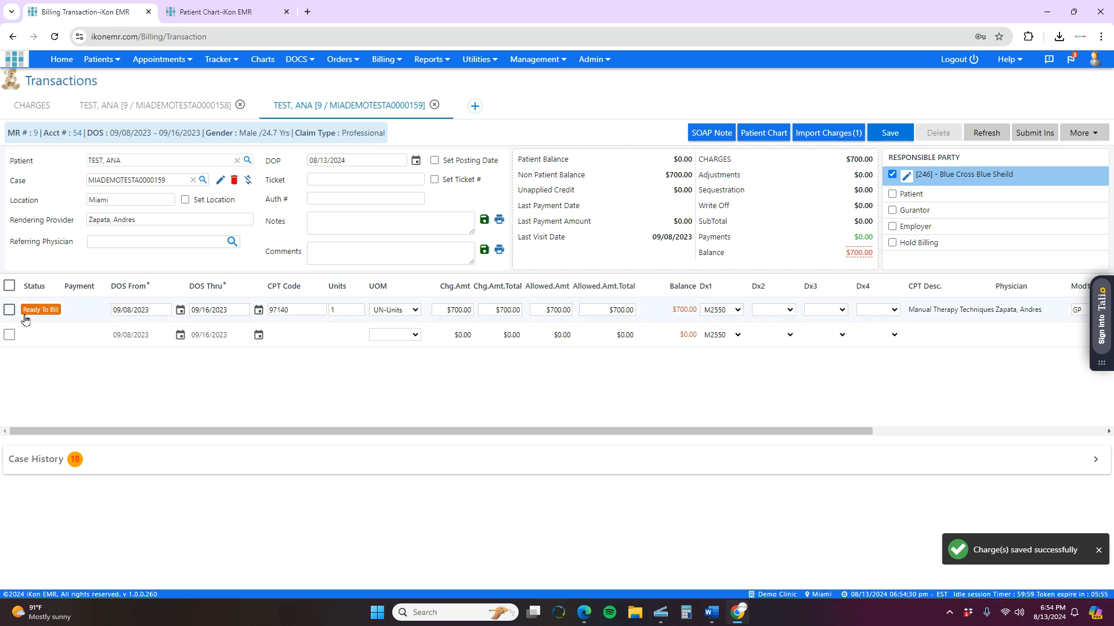
Show the Ready To Bill charges, filtered by responsible party Insurance and submission type Paper.
{"action": "left_click", "coordinate": [32, 106]}
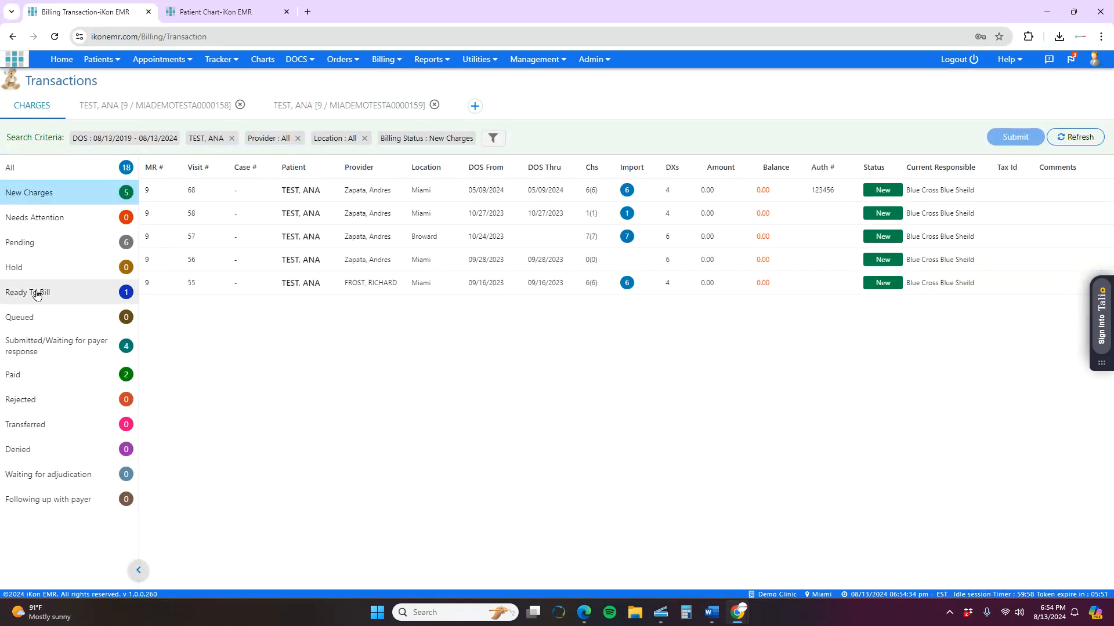
{"action": "left_click", "coordinate": [10, 296]}
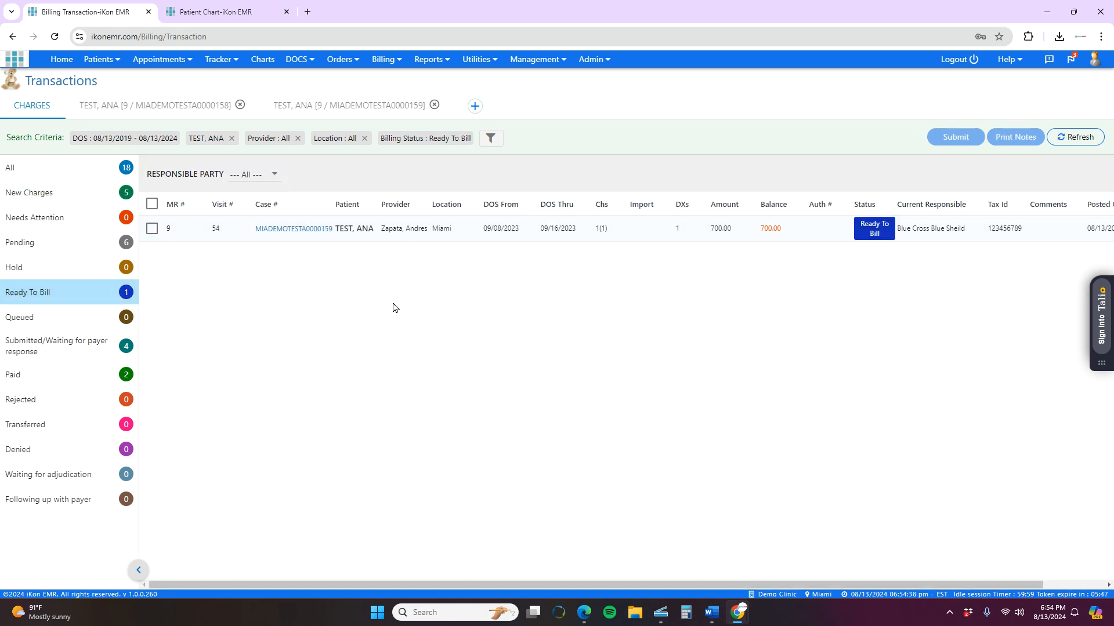
{"action": "left_click", "coordinate": [263, 176]}
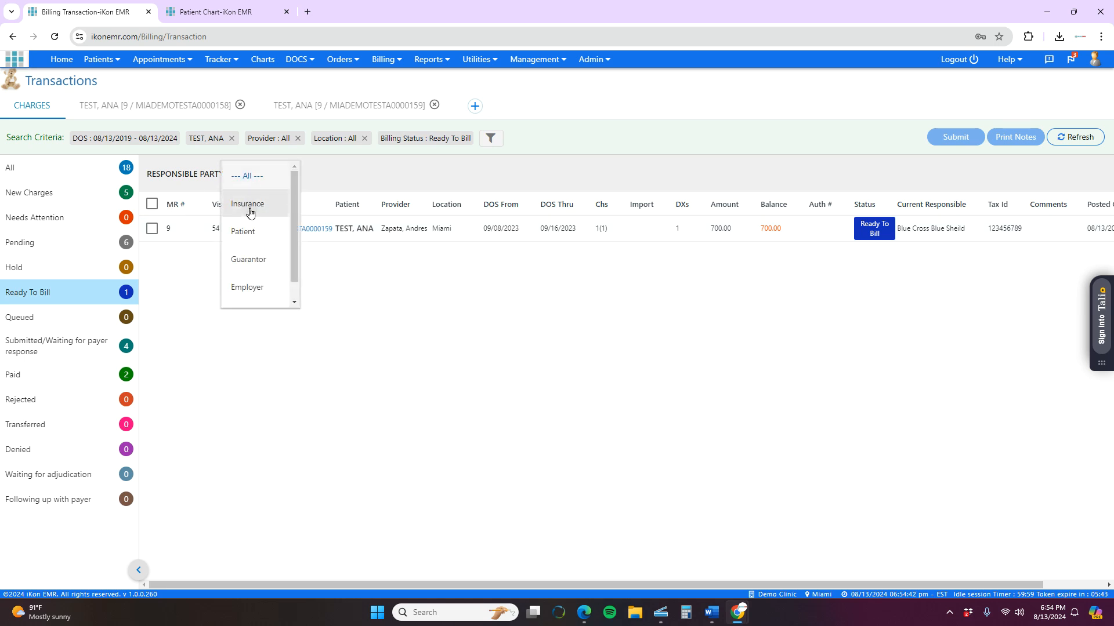
{"action": "left_click", "coordinate": [249, 204]}
{"action": "left_click", "coordinate": [393, 178]}
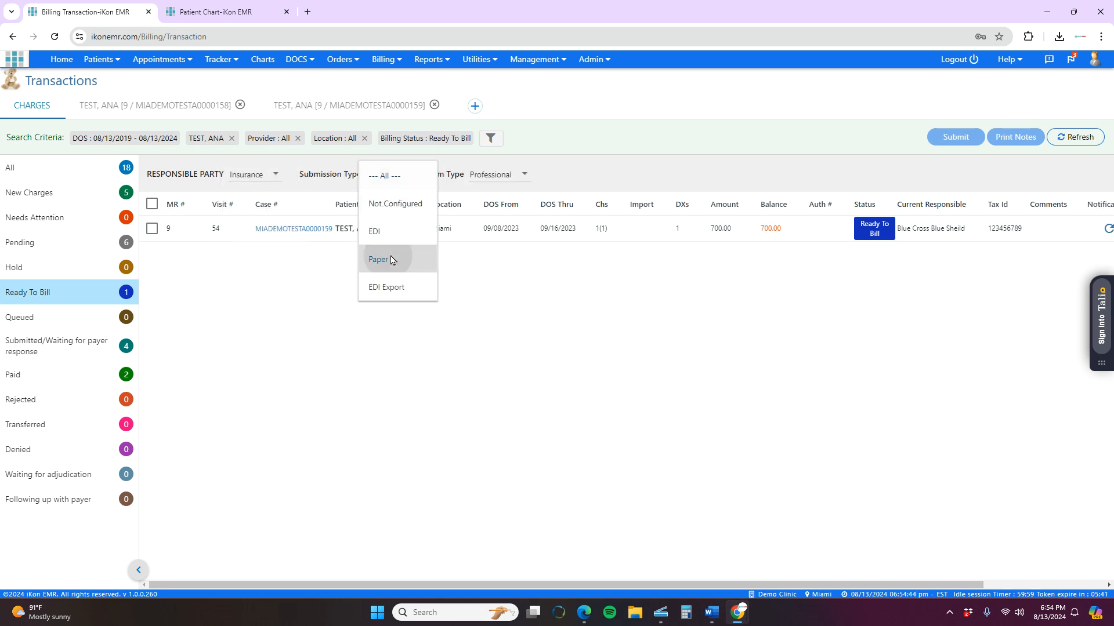
{"action": "left_click", "coordinate": [390, 258]}
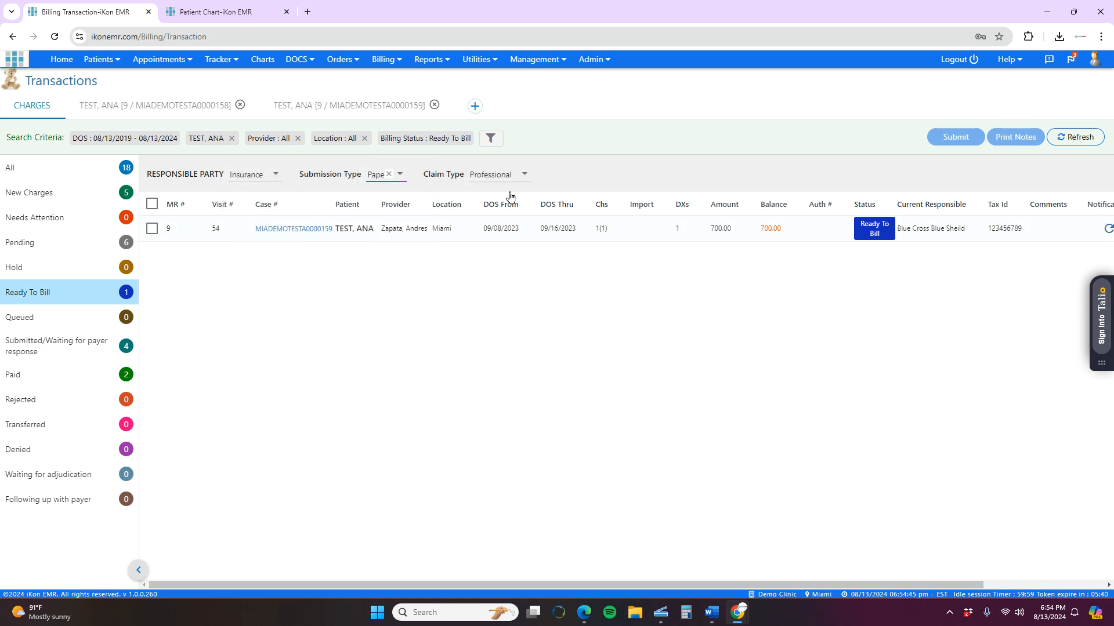
Submit all listed charges, ignoring cases with incomplete information, then close the generated claim form and dismiss the confirmation.
{"action": "left_click", "coordinate": [152, 203]}
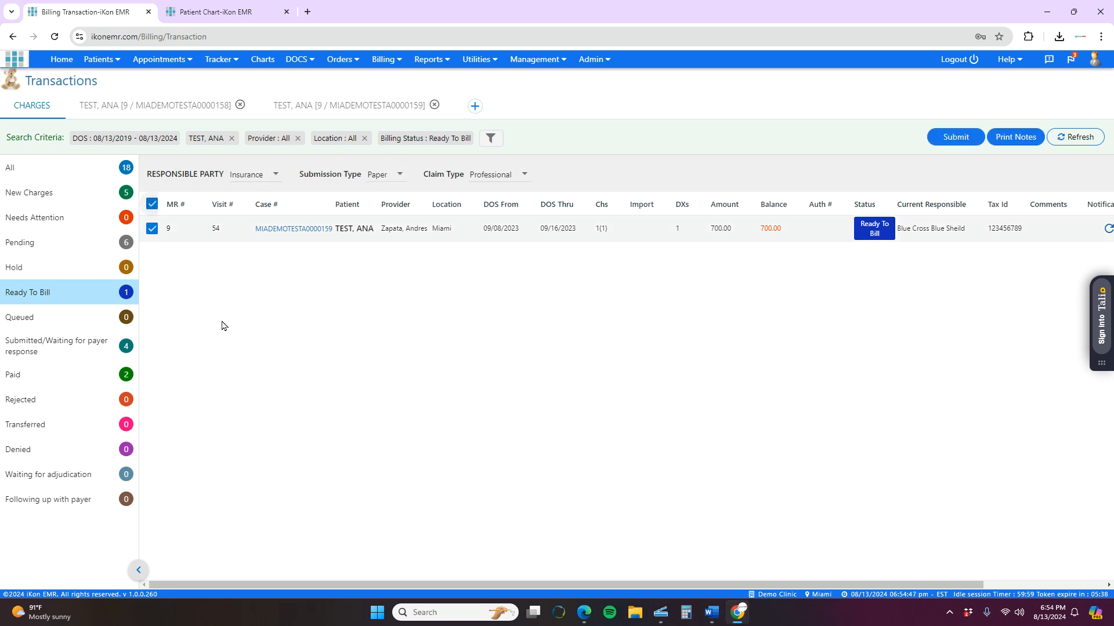
{"action": "left_click", "coordinate": [967, 138]}
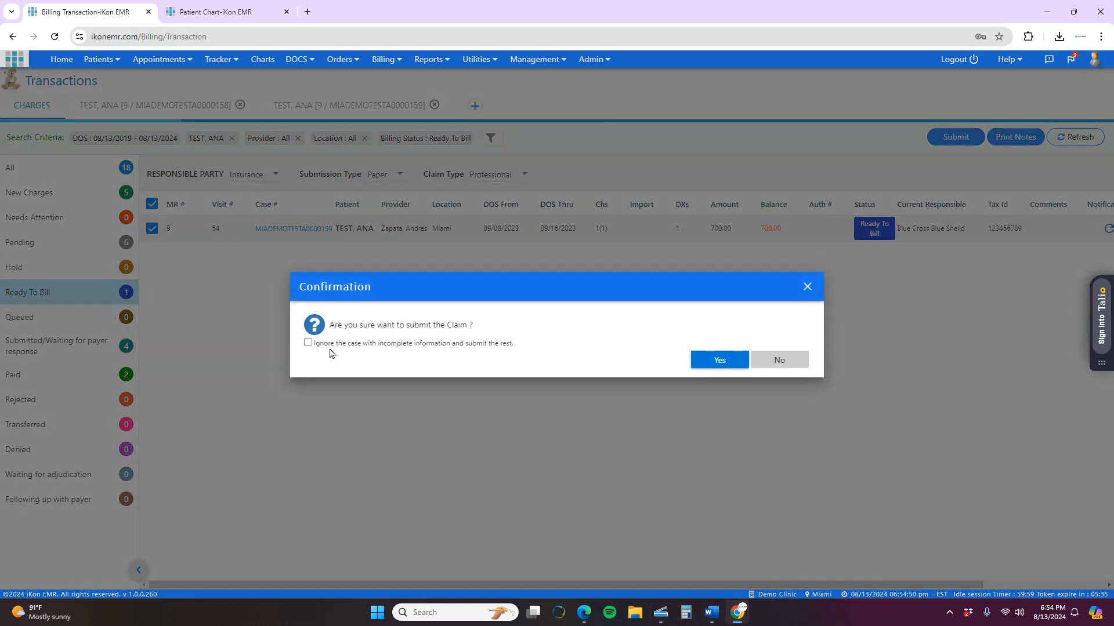
{"action": "left_click", "coordinate": [308, 343]}
{"action": "left_click", "coordinate": [744, 362]}
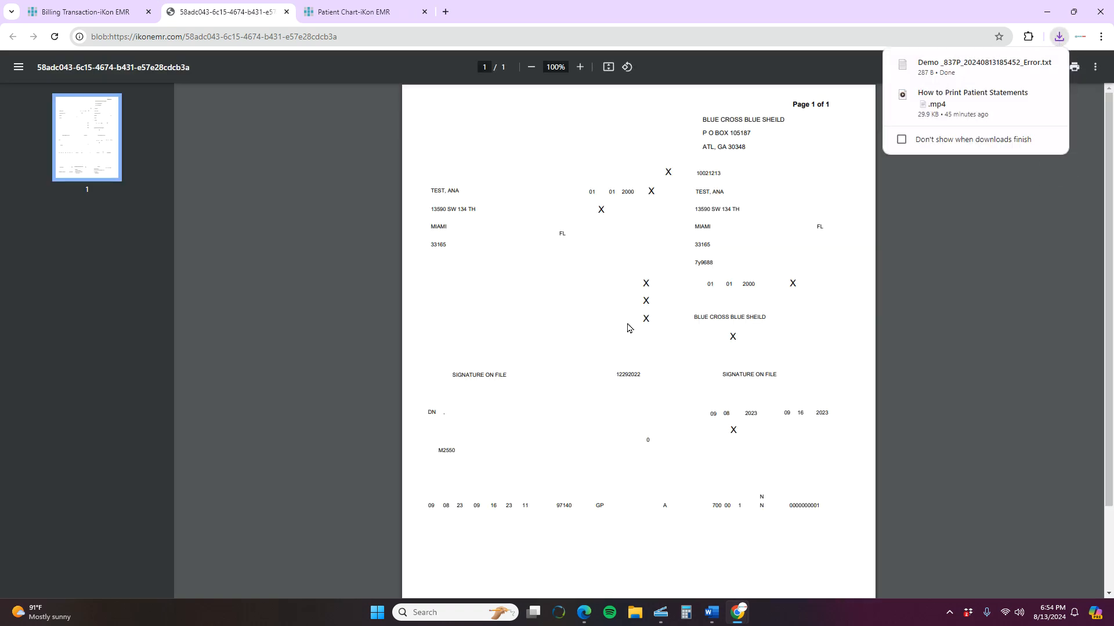
{"action": "left_click", "coordinate": [287, 12]}
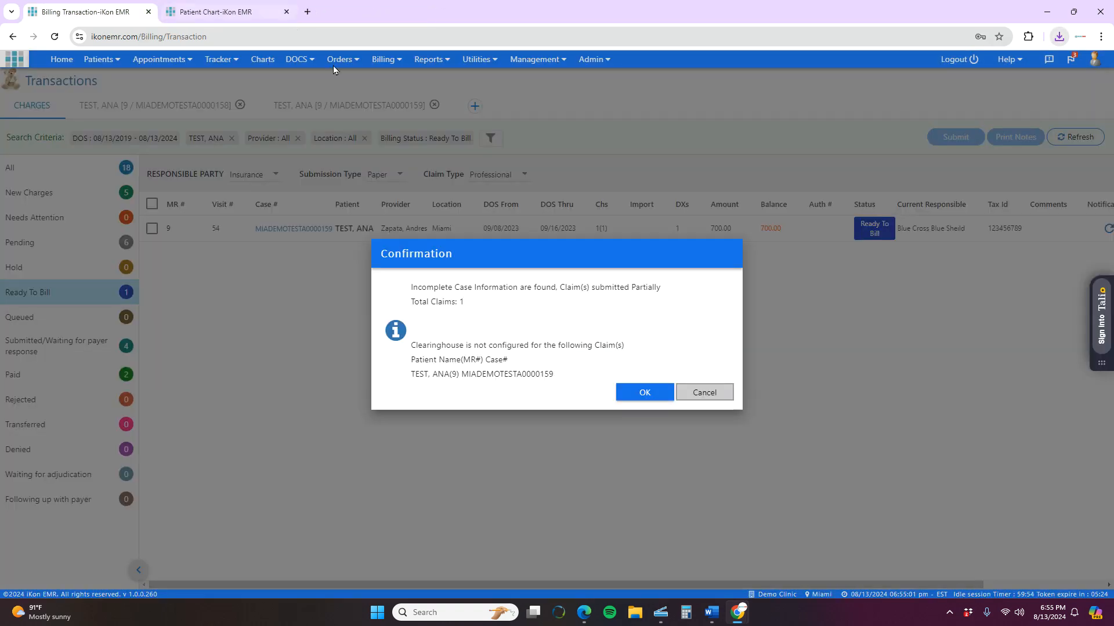
{"action": "left_click", "coordinate": [704, 393]}
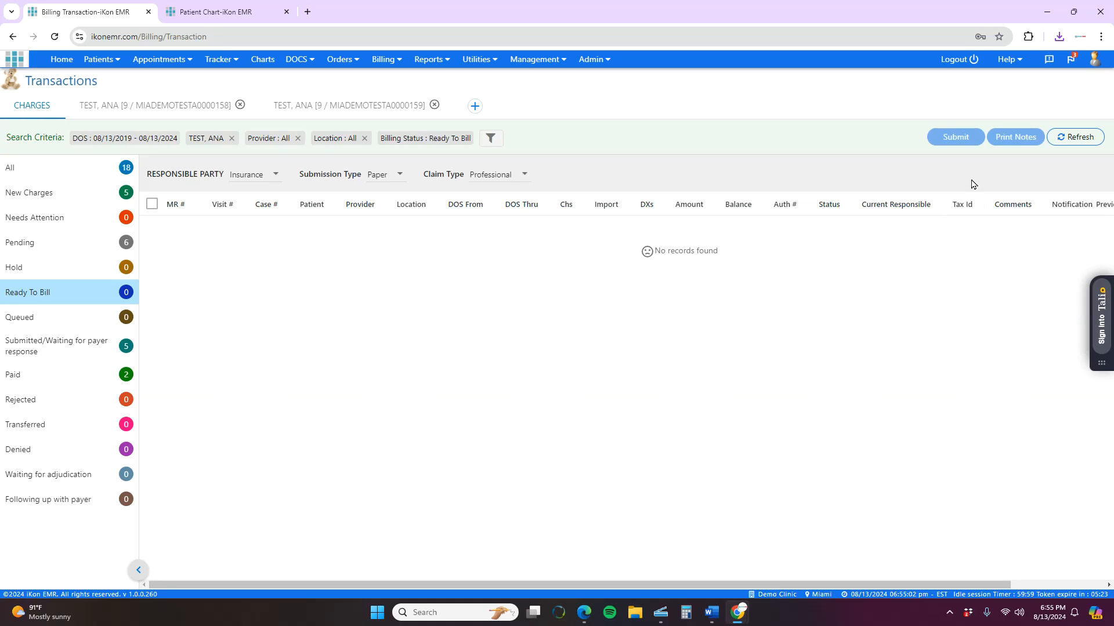